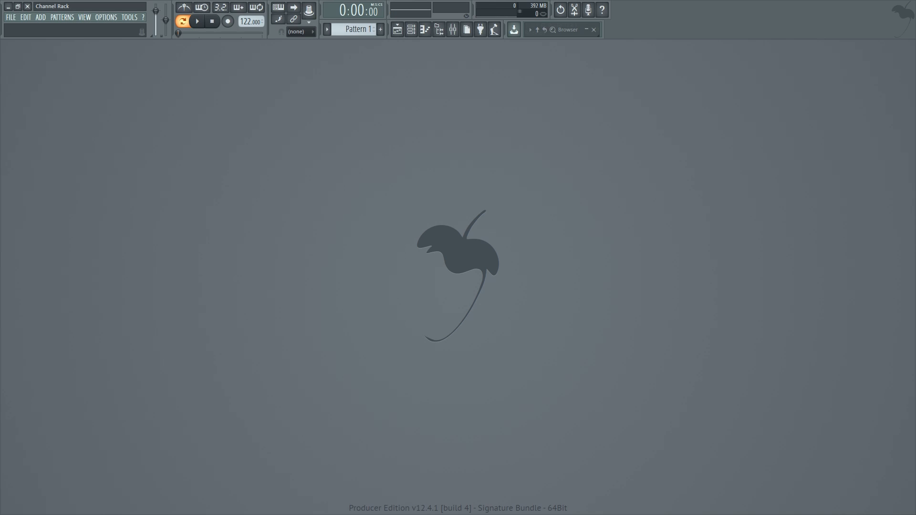
# Step: Show the Channel rack and fill every fourth step of the Kick channel
pyautogui.press('F6')
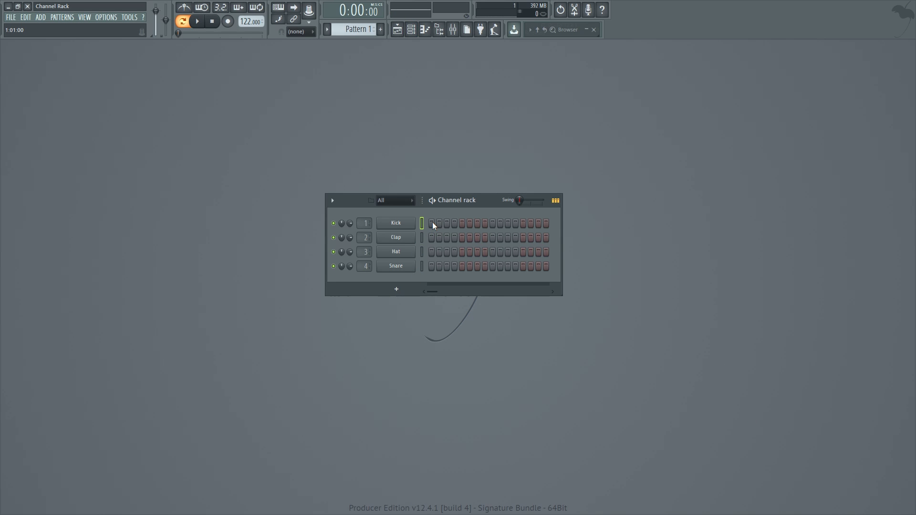
pyautogui.moveTo(432, 222)
pyautogui.mouseDown()
pyautogui.moveTo(558, 227)
pyautogui.moveTo(401, 216)
pyautogui.mouseUp()
pyautogui.rightClick(410, 226)
pyautogui.click(573, 275)
# Step: Play the pattern with the Kick channel muted and unmuted, and stop playback
pyautogui.press('space')
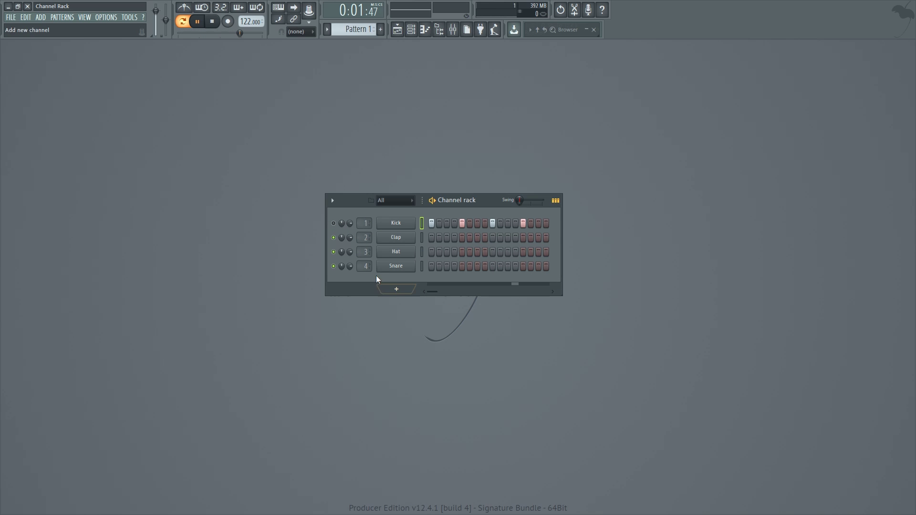
pyautogui.click(334, 224)
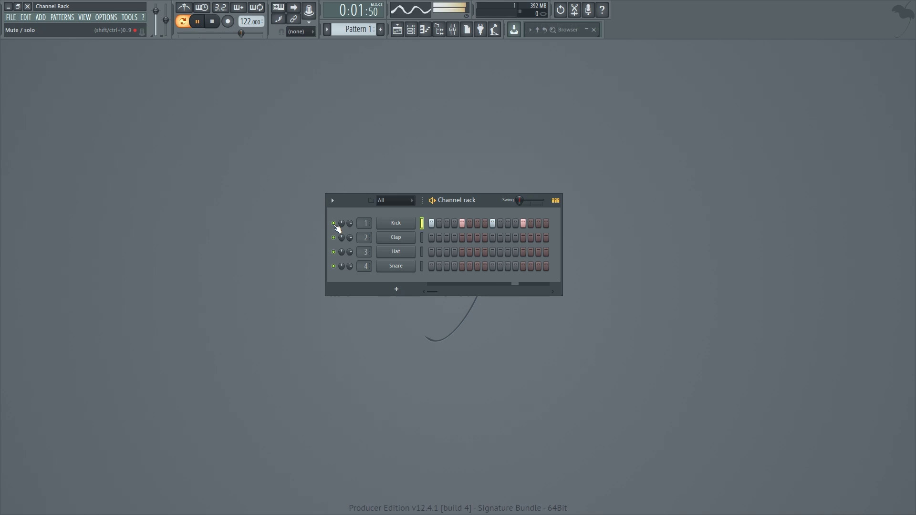
pyautogui.press('space')
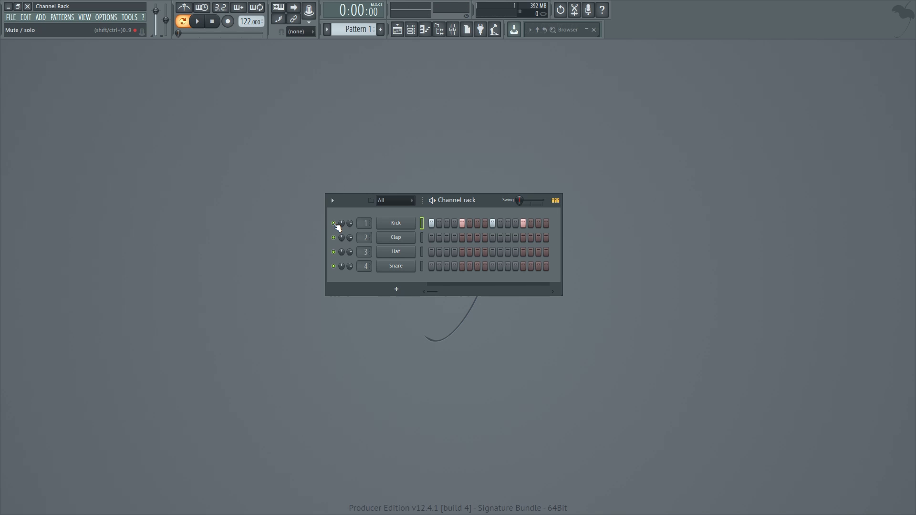
# Step: Solo the Kick channel and switch its solo off again
pyautogui.rightClick(335, 224)
pyautogui.click(363, 231)
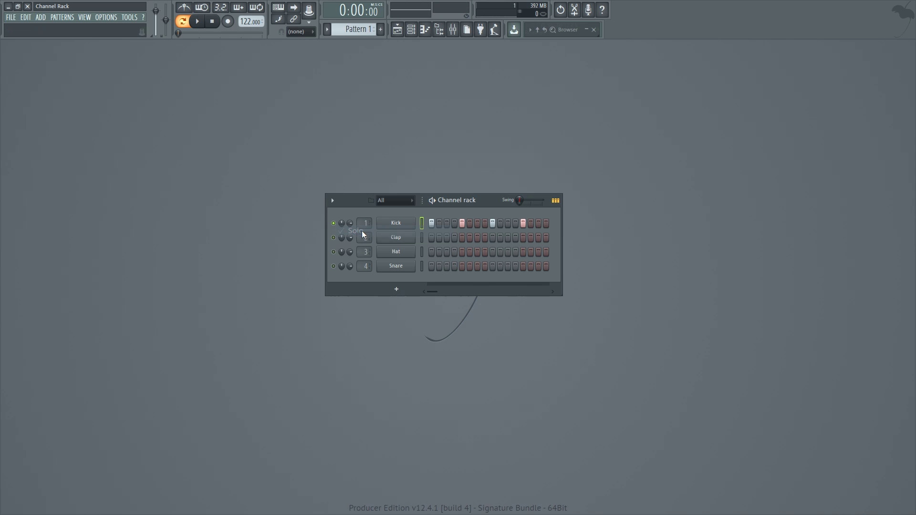
pyautogui.rightClick(336, 224)
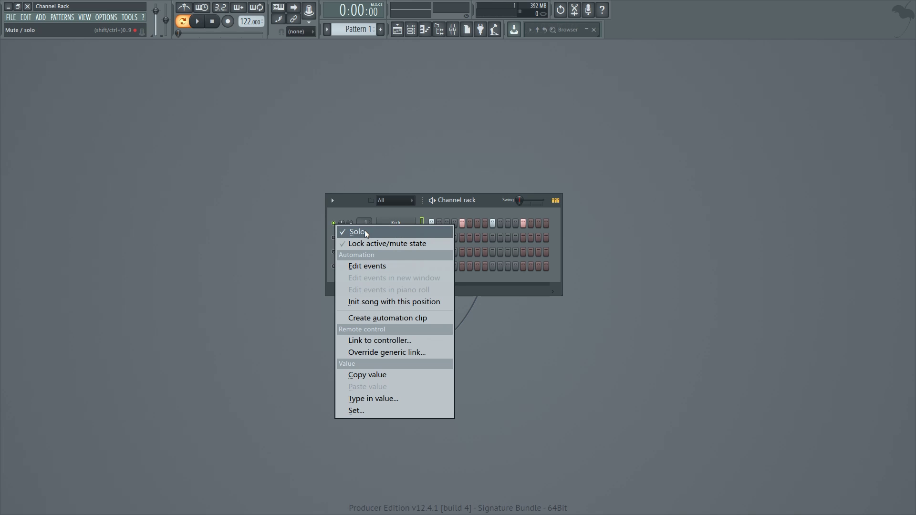
pyautogui.click(365, 232)
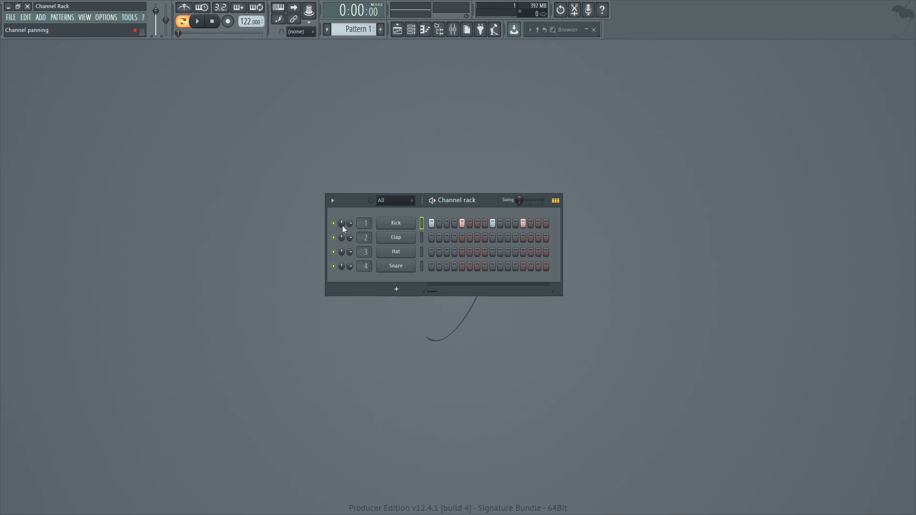
# Step: Play the pattern while varying the Kick channel's panning, and reset the panning
pyautogui.press('space')
pyautogui.moveTo(342, 225)
pyautogui.mouseDown()
pyautogui.moveTo(343, 236)
pyautogui.moveTo(343, 225)
pyautogui.mouseUp()
pyautogui.press('space')
pyautogui.rightClick(343, 225)
# Step: Play the pattern while varying the Kick channel's volume, reset the volume, and check its automation and control options
pyautogui.click(351, 224)
pyautogui.press('space')
pyautogui.moveTo(351, 225)
pyautogui.mouseDown()
pyautogui.moveTo(350, 243)
pyautogui.moveTo(351, 232)
pyautogui.mouseUp()
pyautogui.press('space')
pyautogui.rightClick(351, 224)
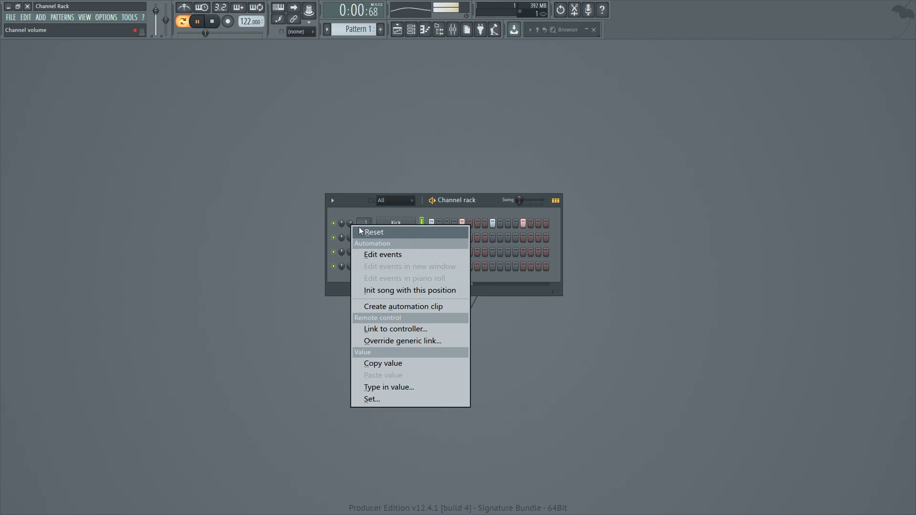
pyautogui.click(362, 229)
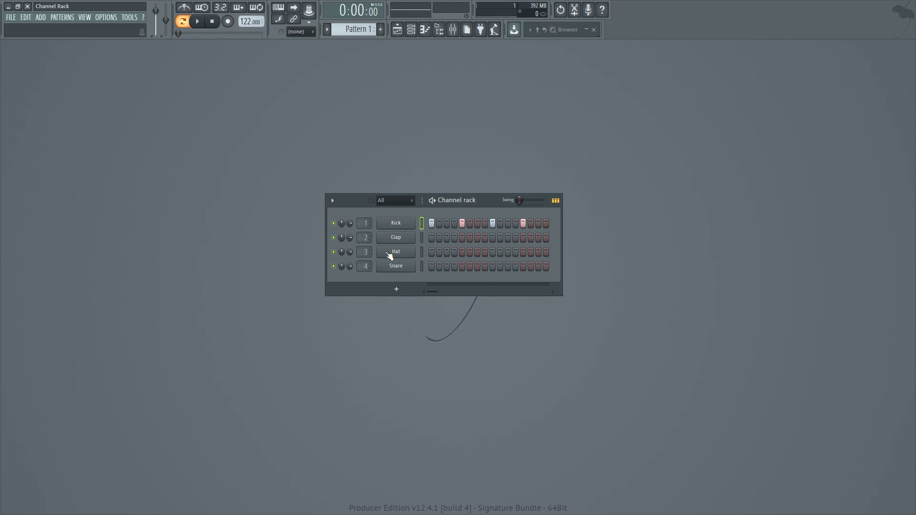
pyautogui.rightClick(351, 223)
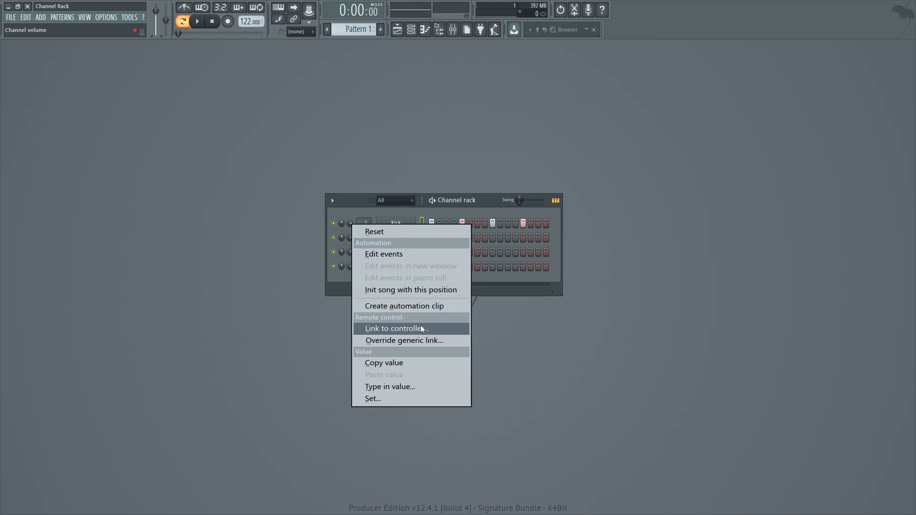
pyautogui.click(355, 202)
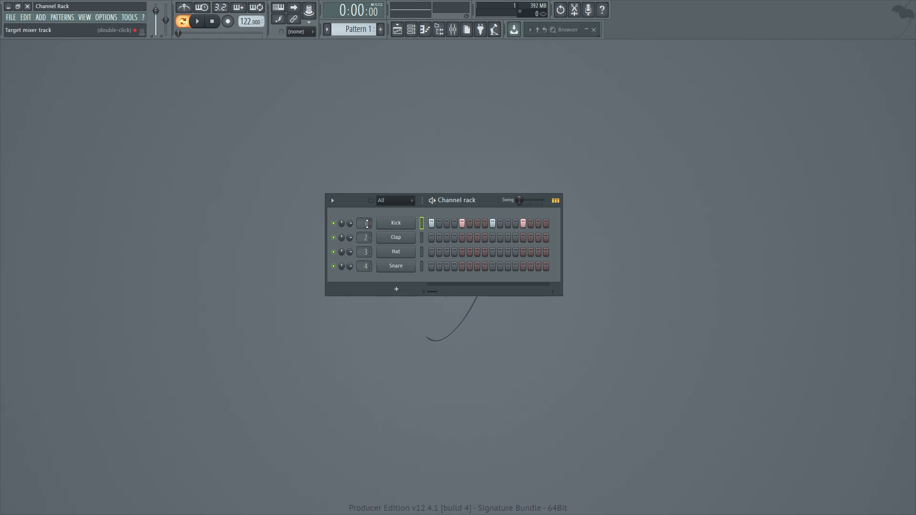
# Step: Examine the sampler settings of the Kick and Clap channels and close them
pyautogui.click(400, 223)
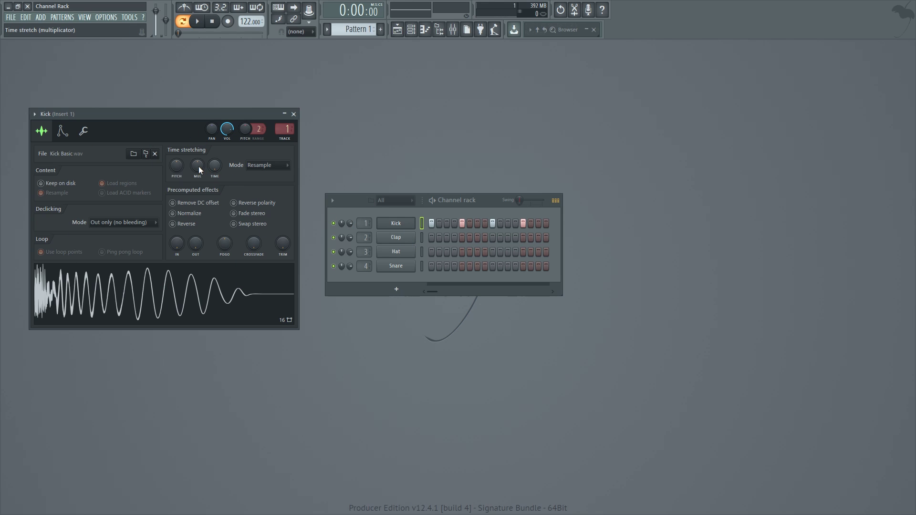
pyautogui.click(397, 248)
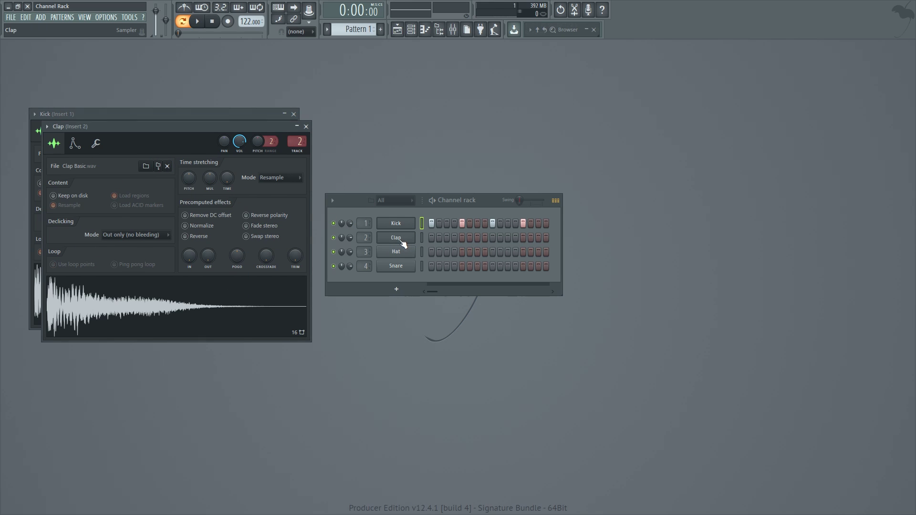
pyautogui.click(396, 223)
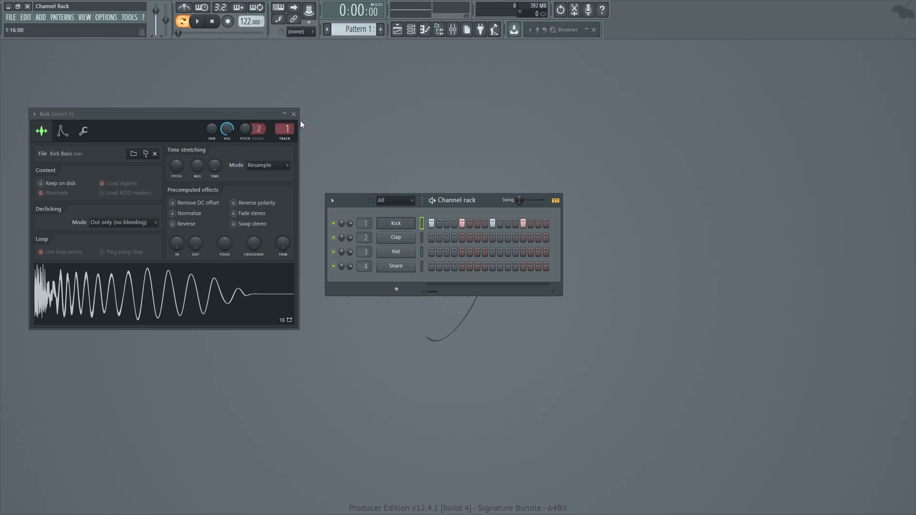
pyautogui.click(294, 114)
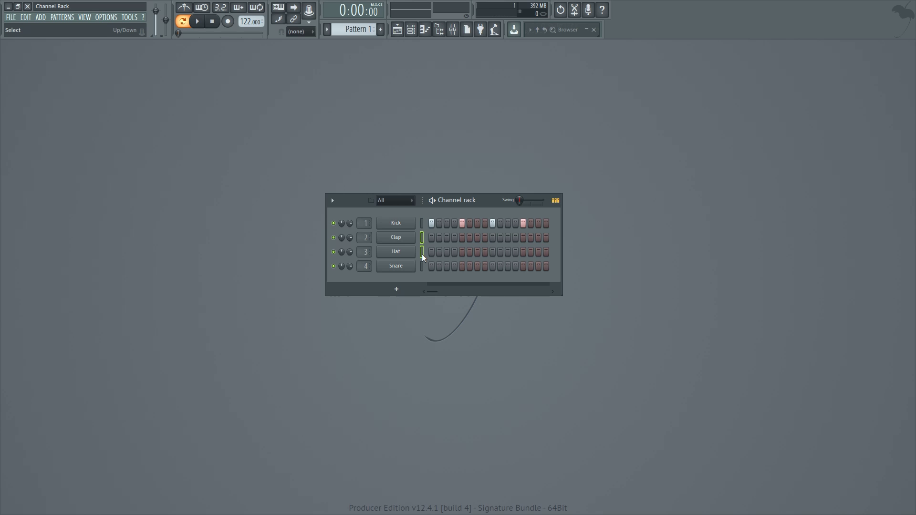
# Step: Select all channels, view their notes as a piano roll preview, and return to the step sequencer view
pyautogui.rightClick(423, 222)
pyautogui.click(558, 200)
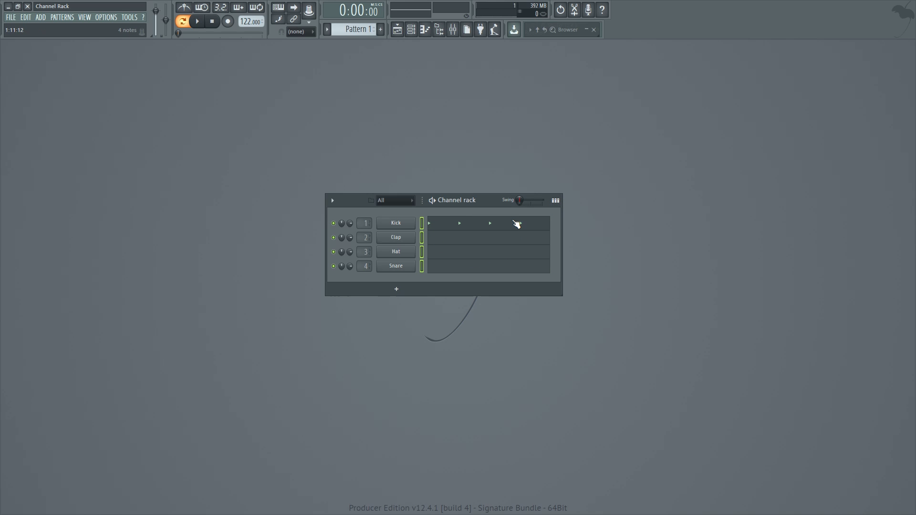
pyautogui.click(556, 201)
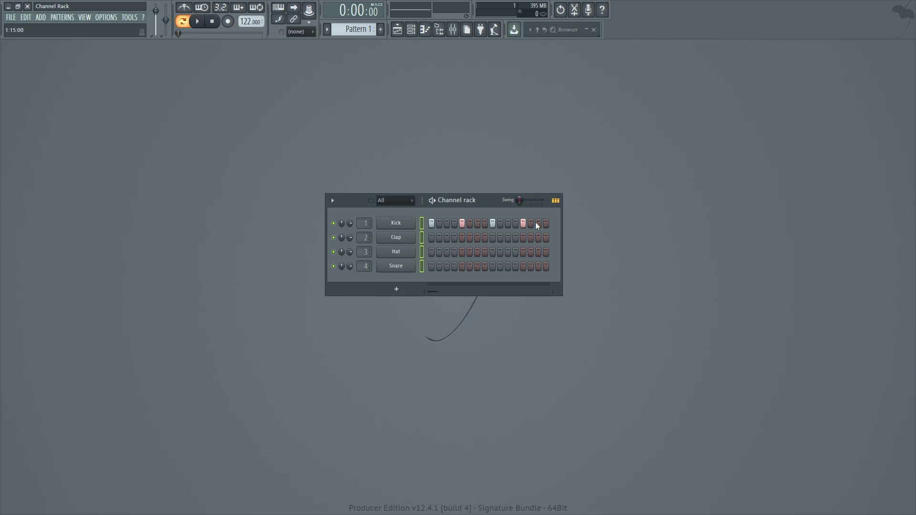
# Step: Clear the Kick channel's steps, fill all 16 steps of the Hat channel, and select only Hat
pyautogui.moveTo(535, 222)
pyautogui.mouseDown()
pyautogui.moveTo(414, 230)
pyautogui.moveTo(574, 256)
pyautogui.mouseUp()
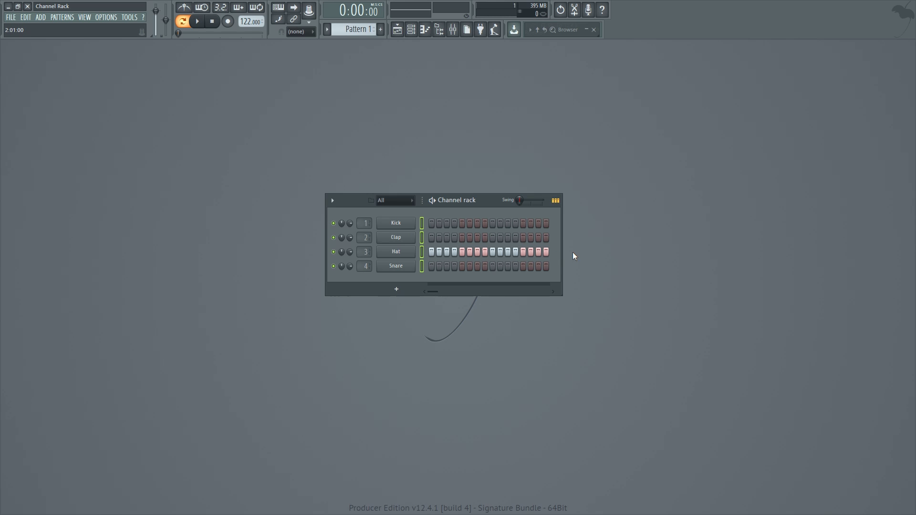
pyautogui.click(421, 252)
# Step: Play the hat pattern while varying the Channel rack's swing amount, and return the swing to its minimum
pyautogui.press('space')
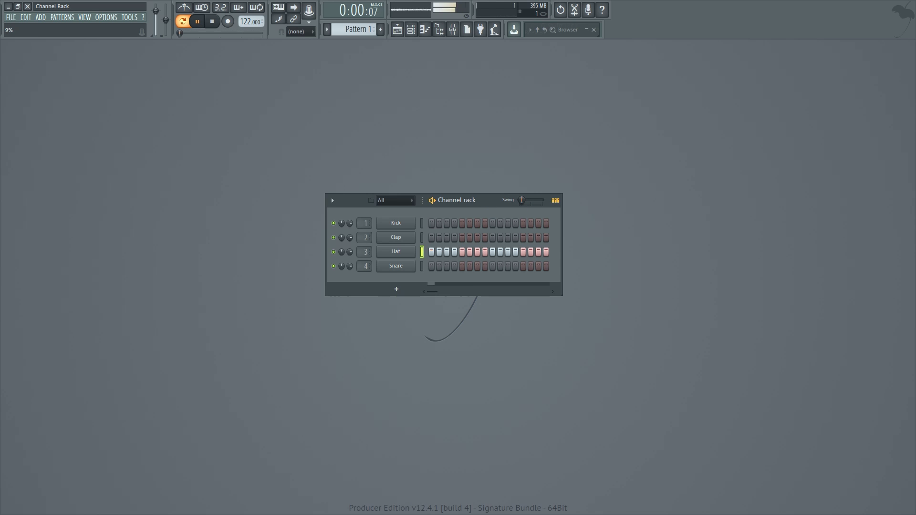
pyautogui.moveTo(521, 200)
pyautogui.mouseDown()
pyautogui.moveTo(538, 200)
pyautogui.moveTo(520, 200)
pyautogui.mouseUp()
pyautogui.press('space')
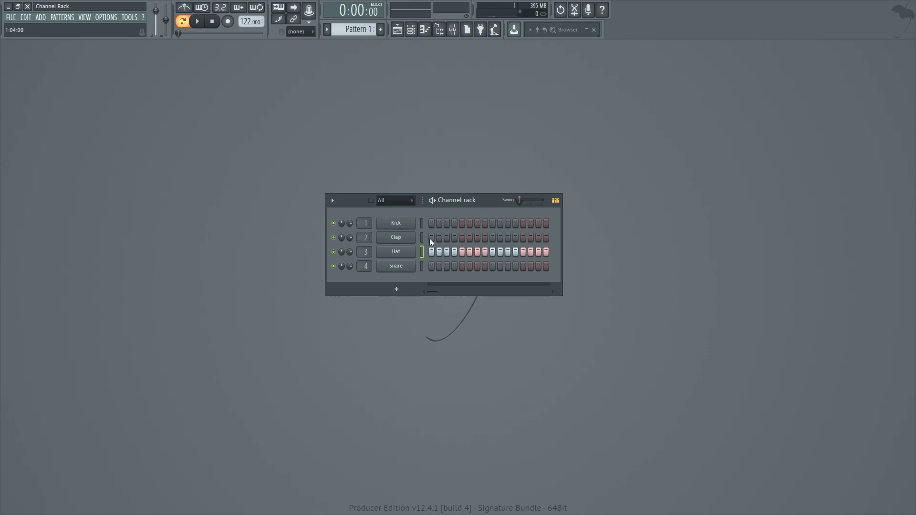
# Step: Examine the Hat channel's envelope, miscellaneous and sampler settings, including its swing control, and close them
pyautogui.click(410, 256)
pyautogui.click(88, 155)
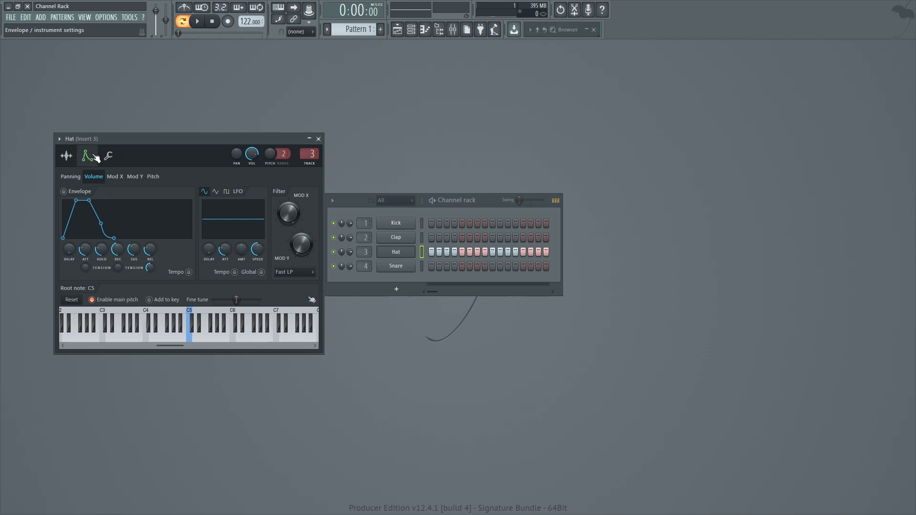
pyautogui.click(108, 155)
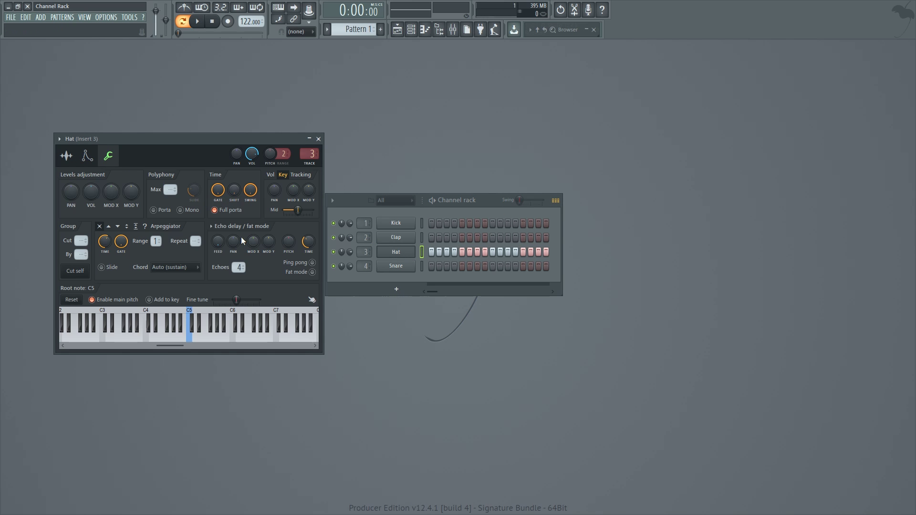
pyautogui.click(88, 155)
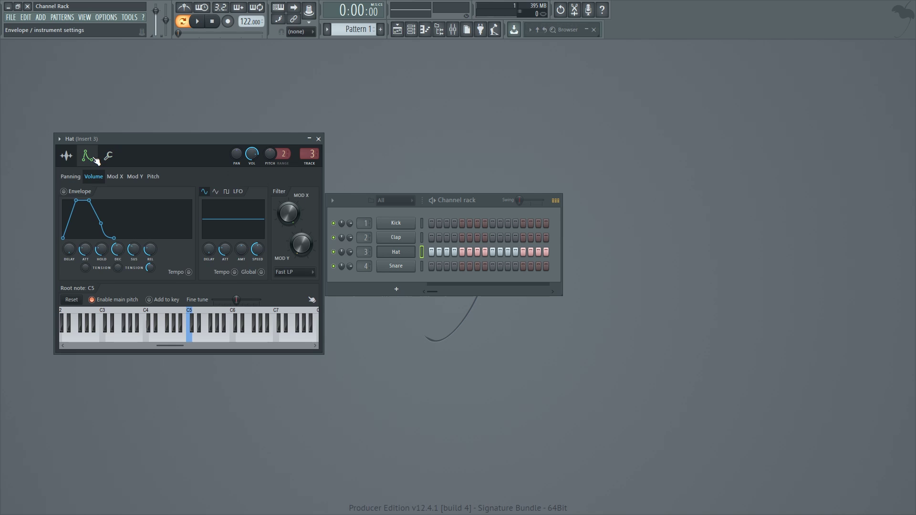
pyautogui.click(109, 155)
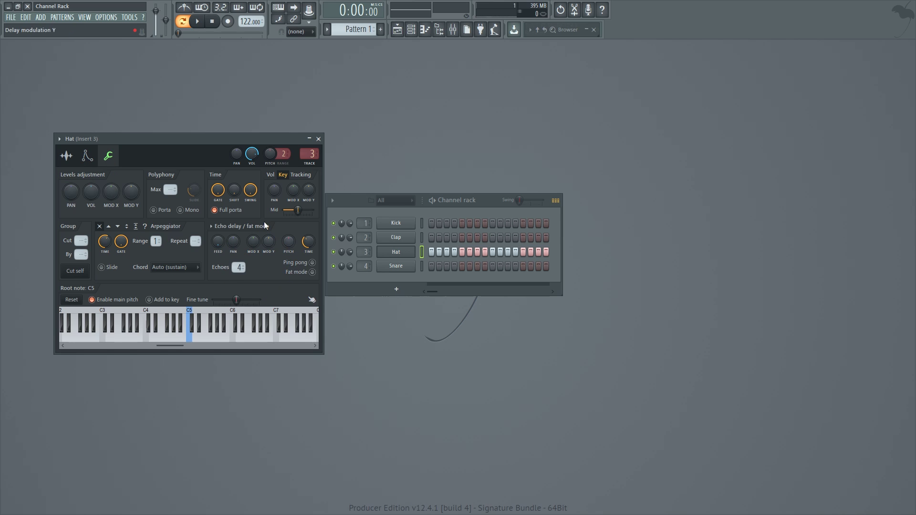
pyautogui.click(68, 156)
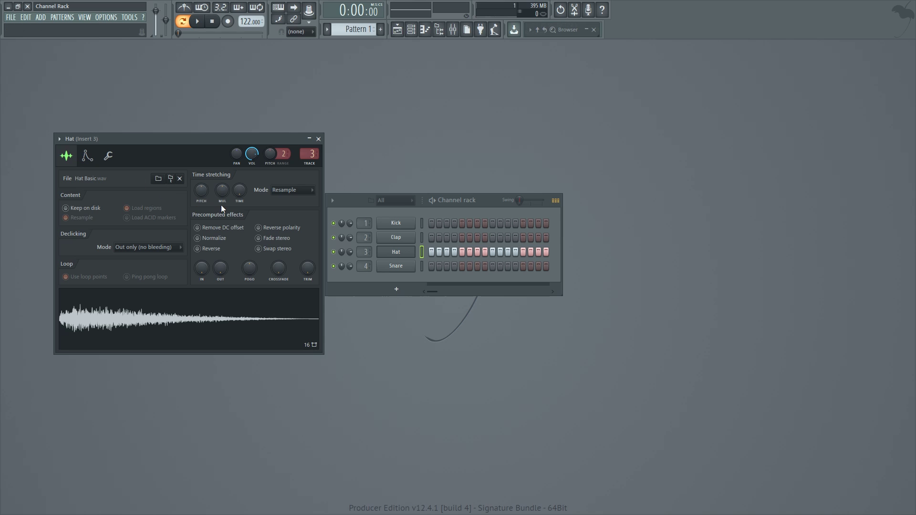
pyautogui.click(108, 156)
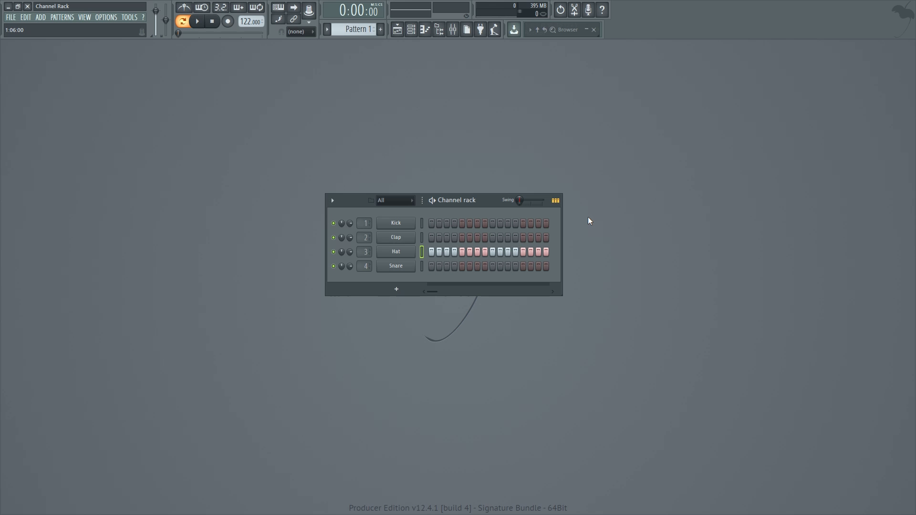
# Step: Play the hat pattern from the Channel rack and pause playback
pyautogui.click(434, 202)
pyautogui.moveTo(424, 204); pyautogui.dragTo(474, 201)
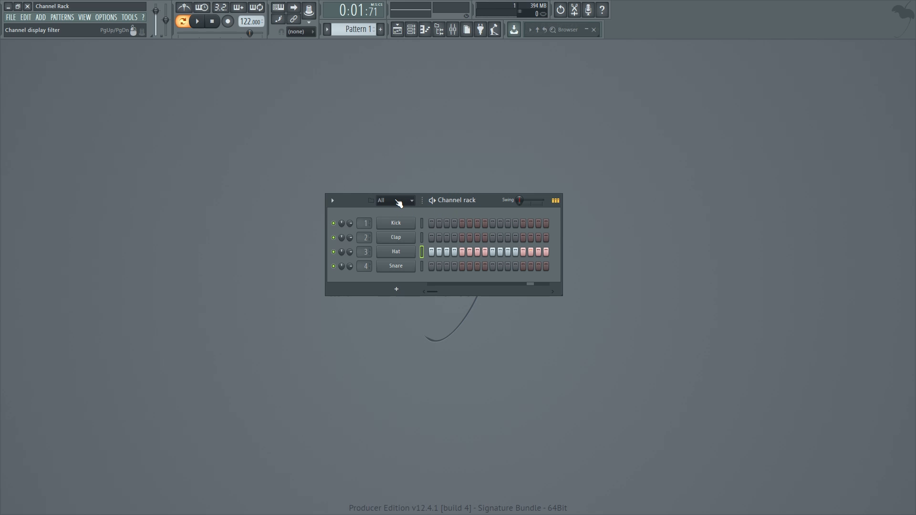
# Step: Look through the Channel rack's general options and the commands available for the Hat channel
pyautogui.click(333, 201)
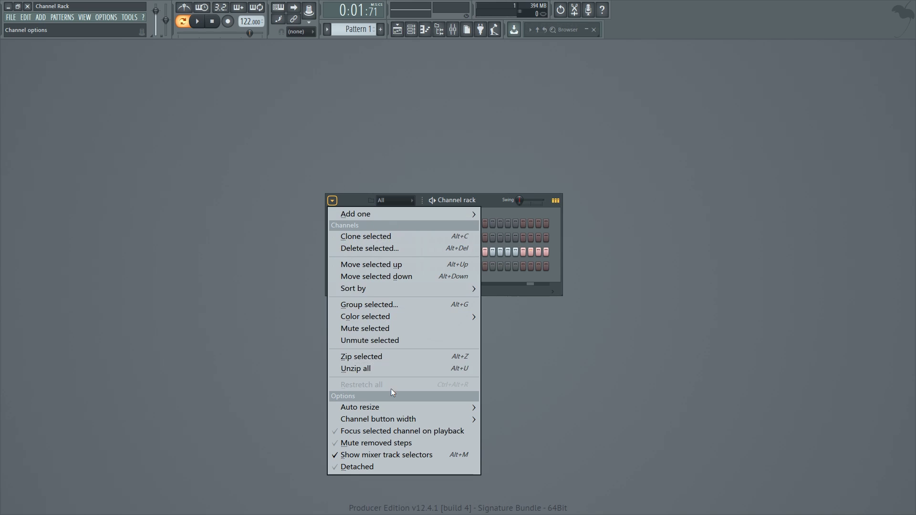
pyautogui.click(349, 199)
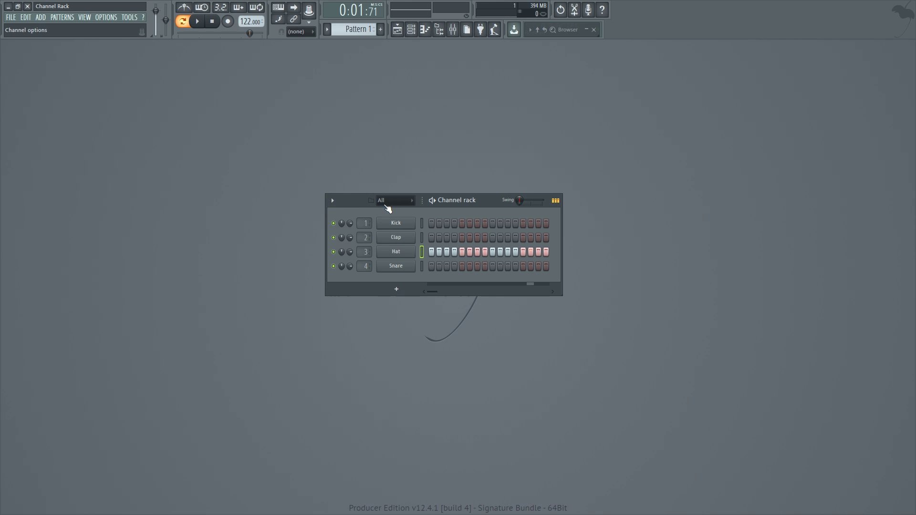
pyautogui.rightClick(402, 252)
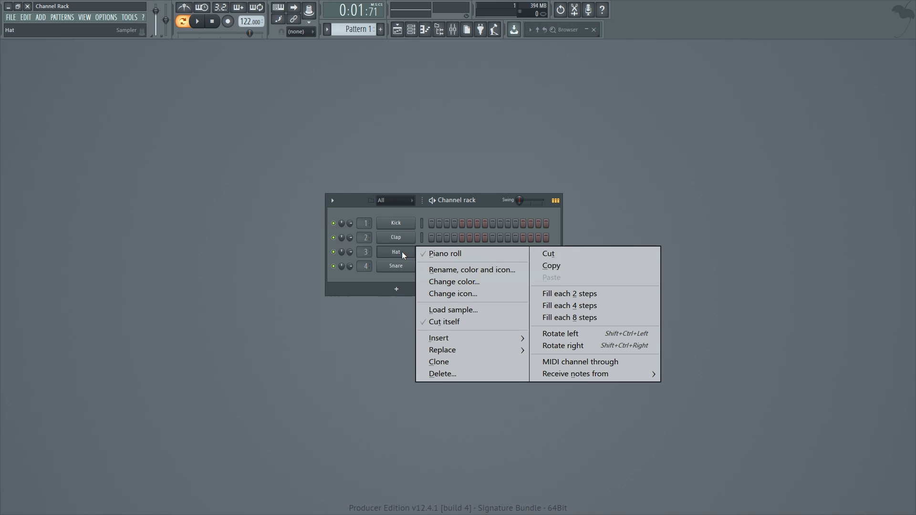
pyautogui.click(594, 307)
pyautogui.click(347, 204)
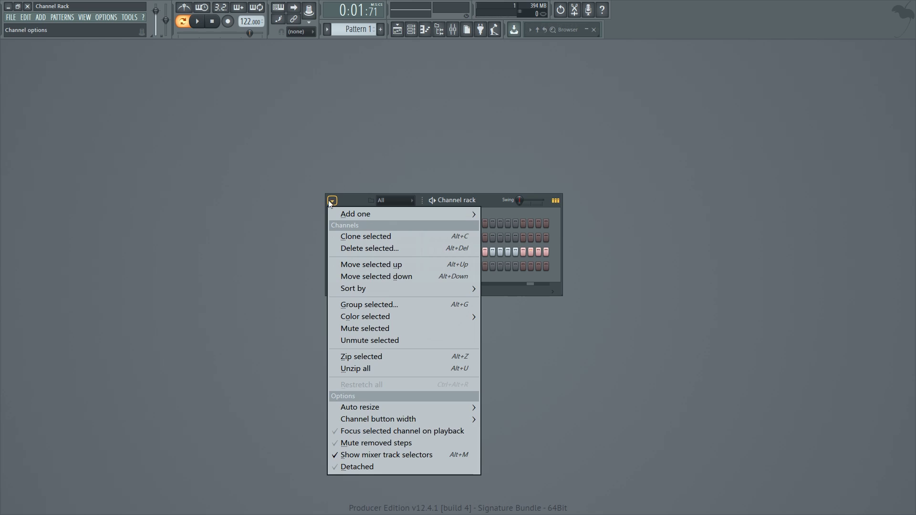
pyautogui.click(353, 199)
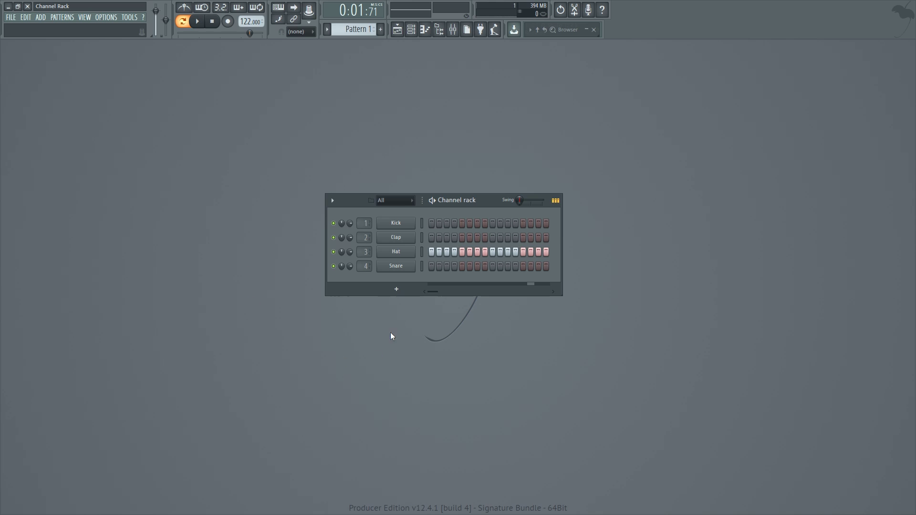
# Step: Look through the plugins and instruments available for adding a new channel
pyautogui.click(399, 291)
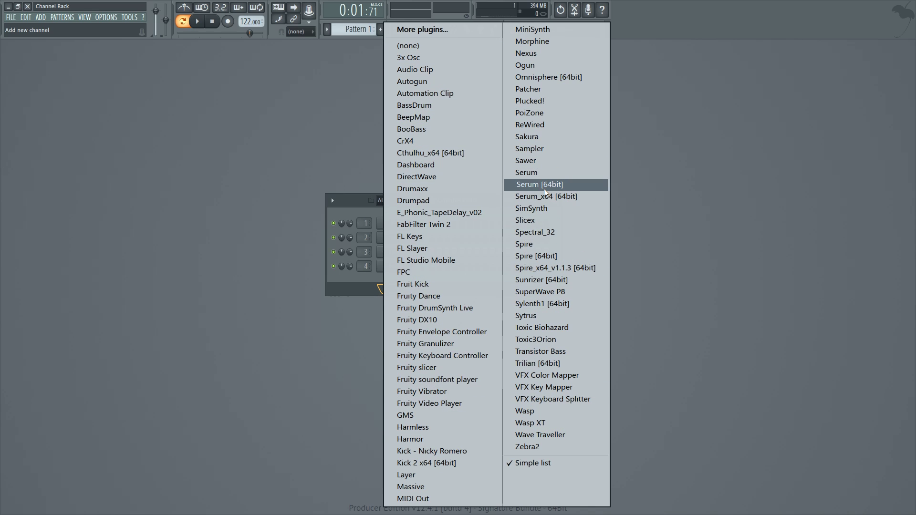
pyautogui.click(689, 190)
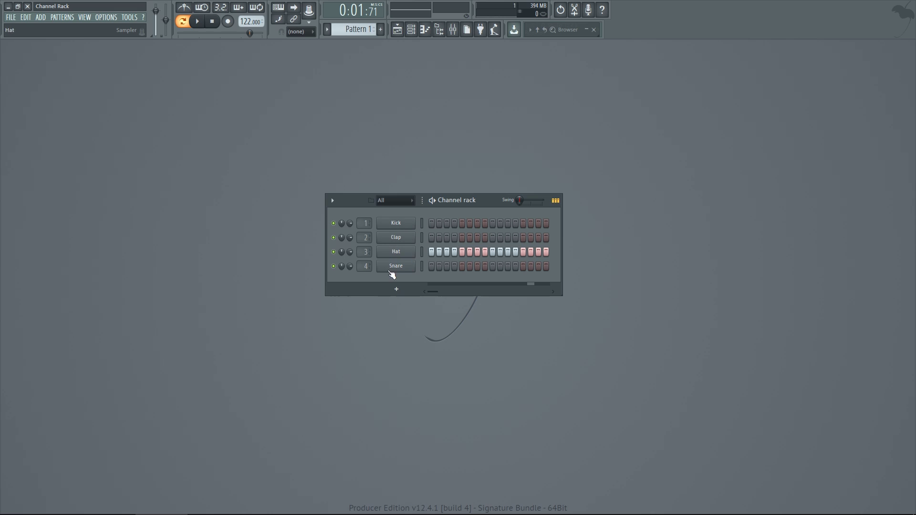
# Step: Rename the Kick channel as Awesome Kick with a lips icon and an orange color, and widen the channel buttons to fit the name
pyautogui.rightClick(399, 225)
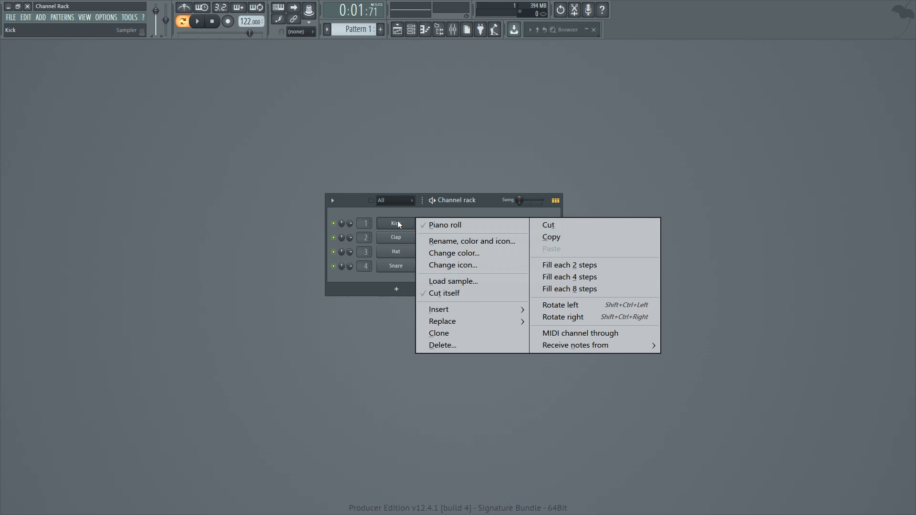
pyautogui.click(493, 242)
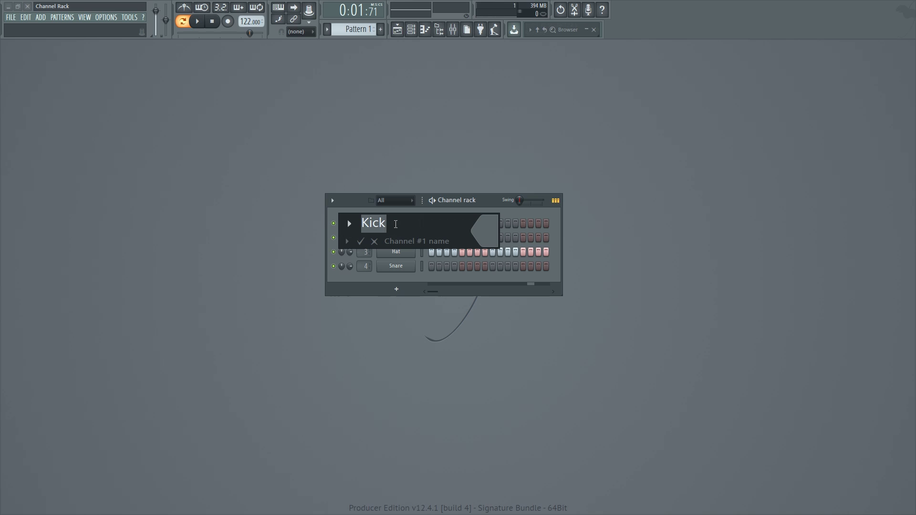
pyautogui.click(351, 223)
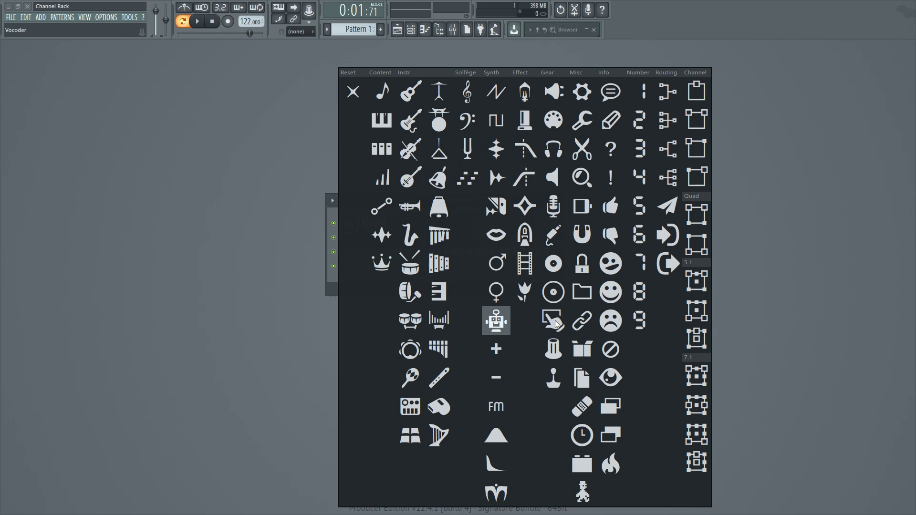
pyautogui.click(507, 237)
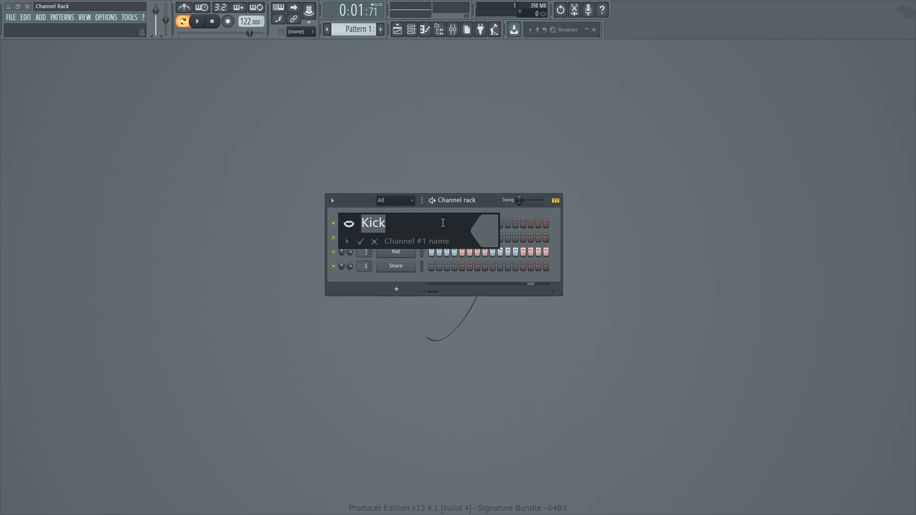
pyautogui.write('Awesome Kick')
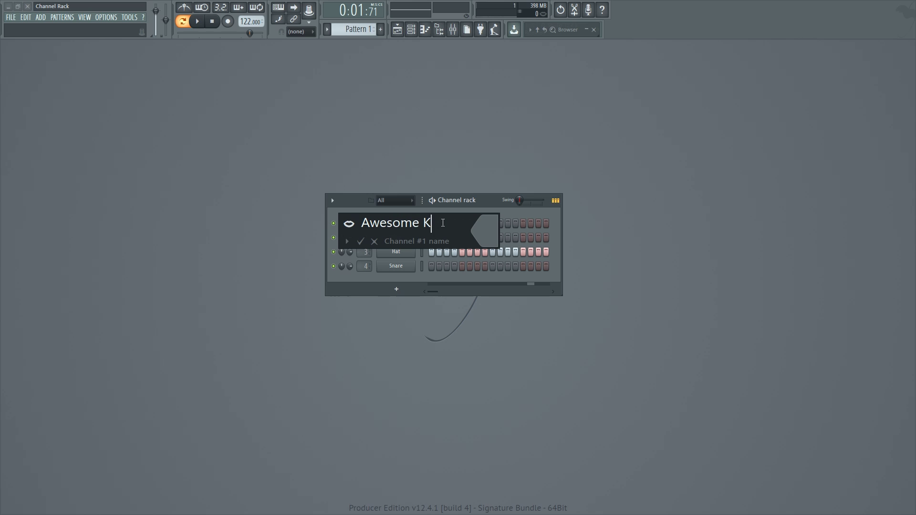
pyautogui.click(491, 233)
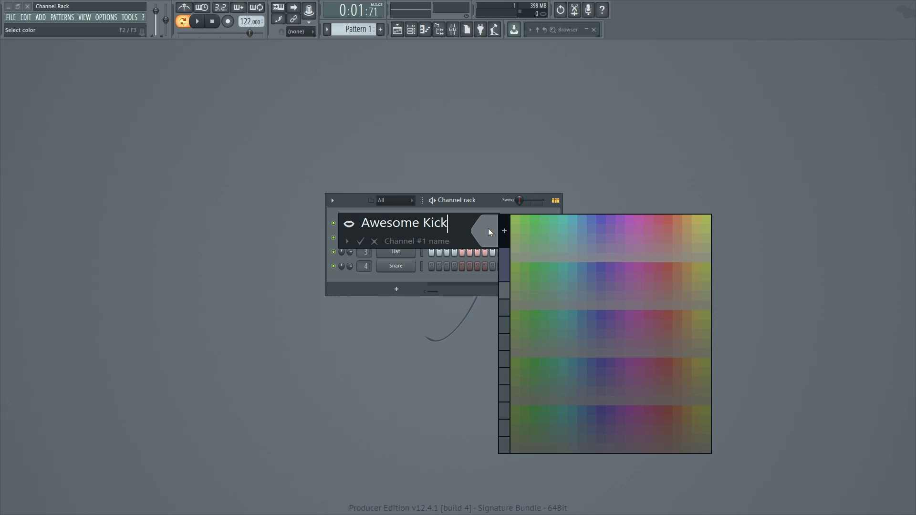
pyautogui.click(678, 219)
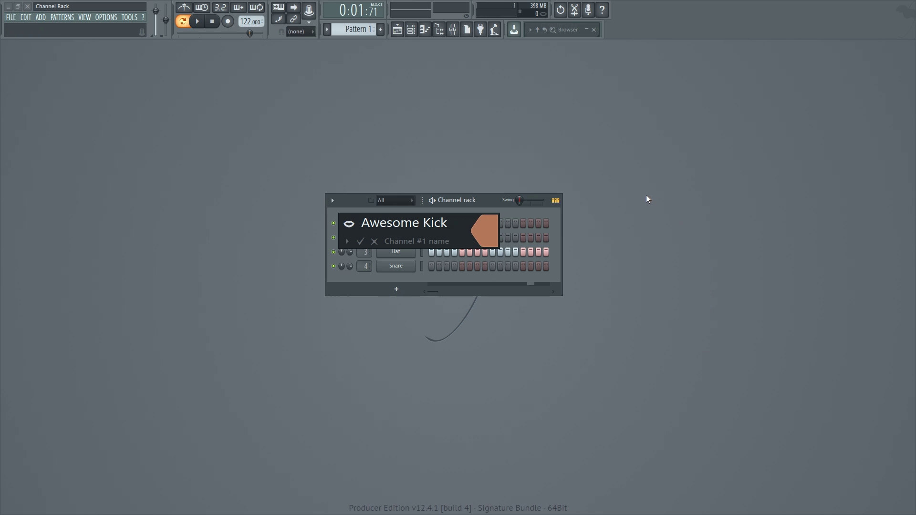
pyautogui.press('Return')
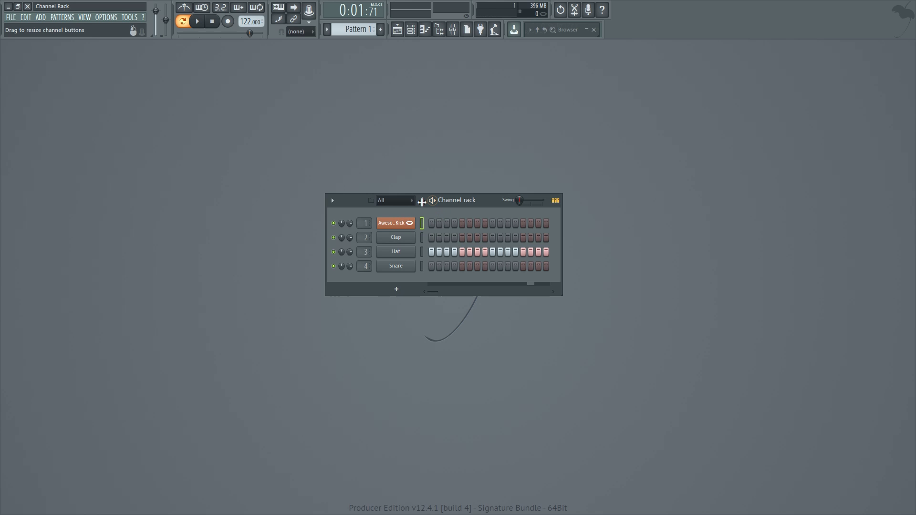
pyautogui.moveTo(422, 200); pyautogui.dragTo(440, 201)
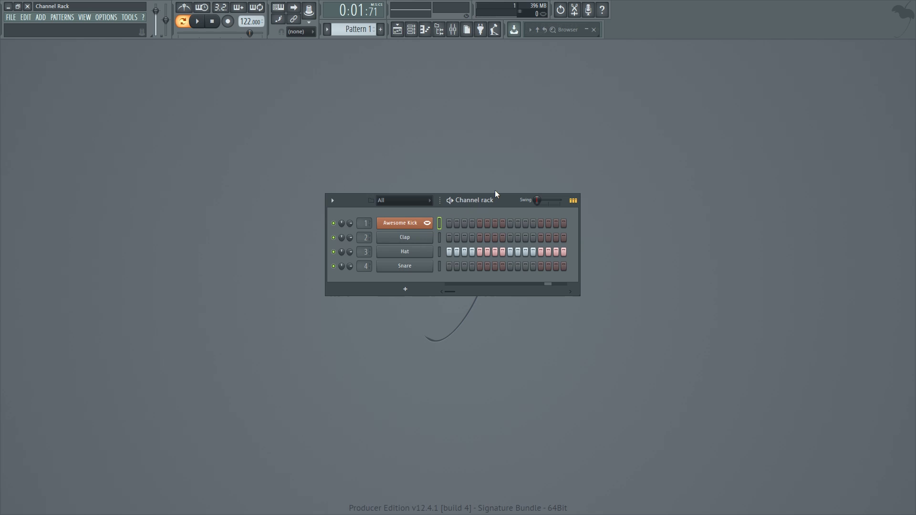
# Step: Apply the Clap naming preset to the Awesome Kick channel
pyautogui.rightClick(411, 223)
pyautogui.click(478, 243)
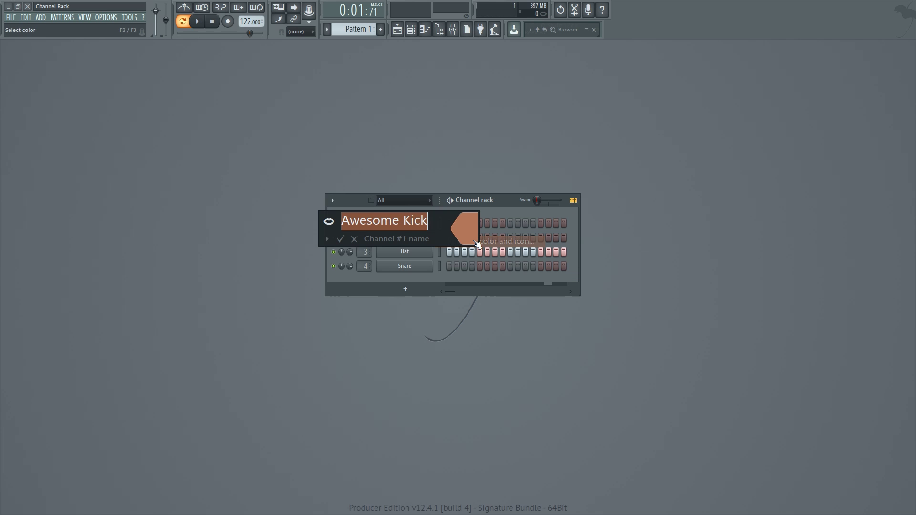
pyautogui.click(326, 239)
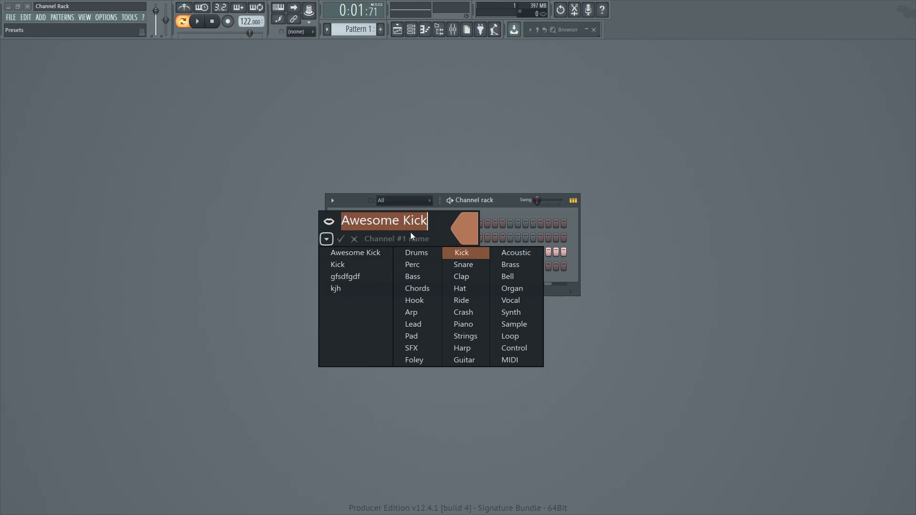
pyautogui.click(327, 241)
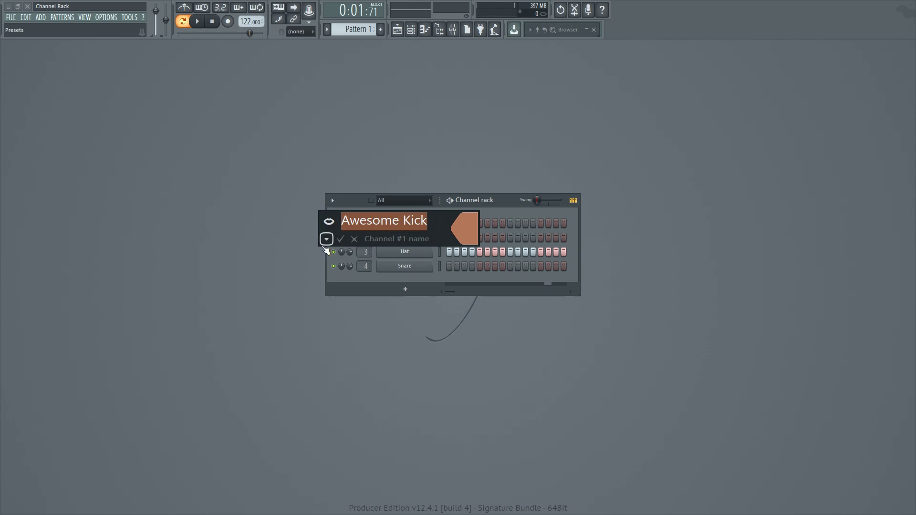
pyautogui.click(327, 241)
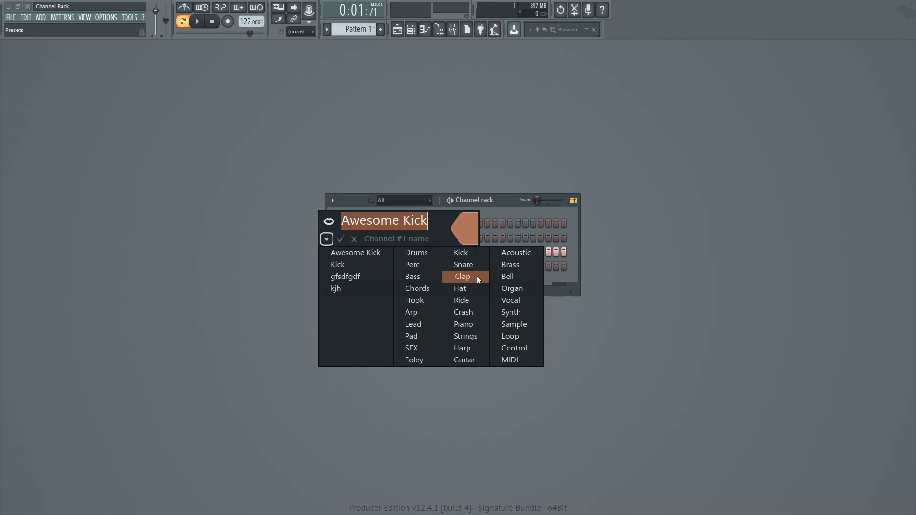
pyautogui.click(477, 276)
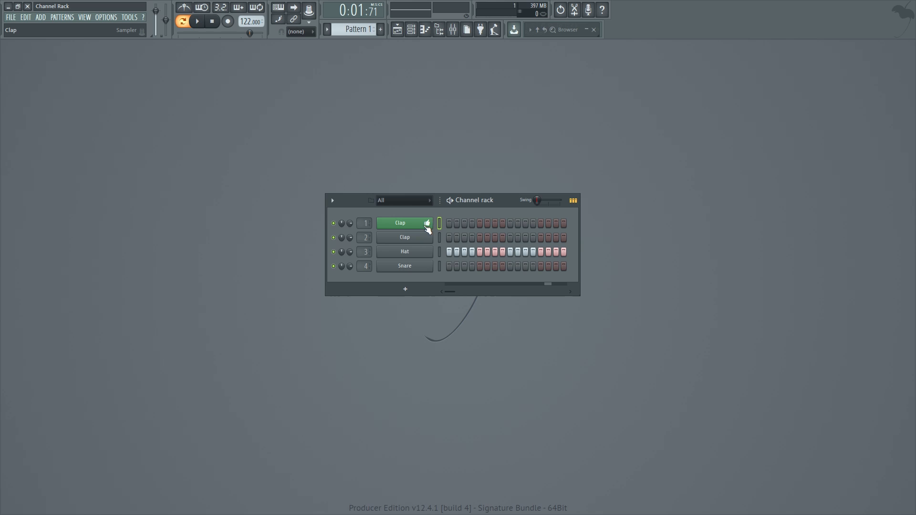
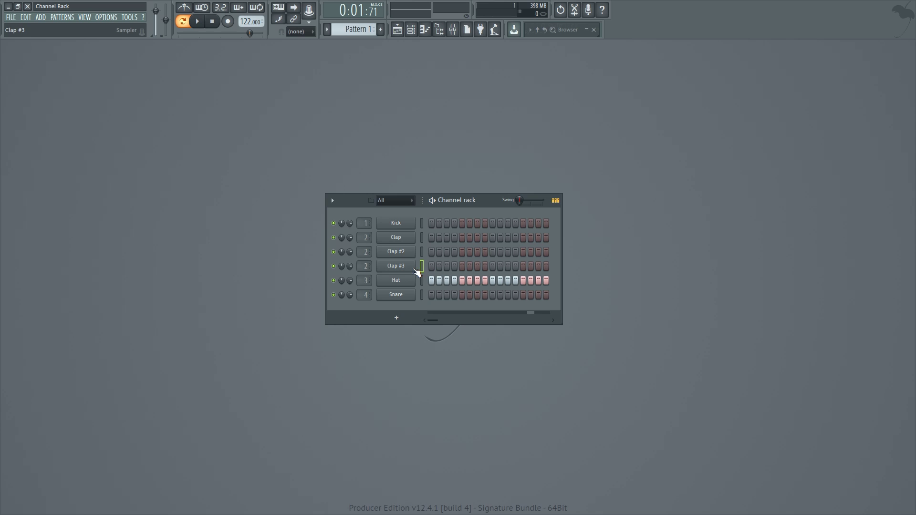
# Step: Clone the selected Clap #3 channel repeatedly to create five more Clap channels
pyautogui.rightClick(410, 268)
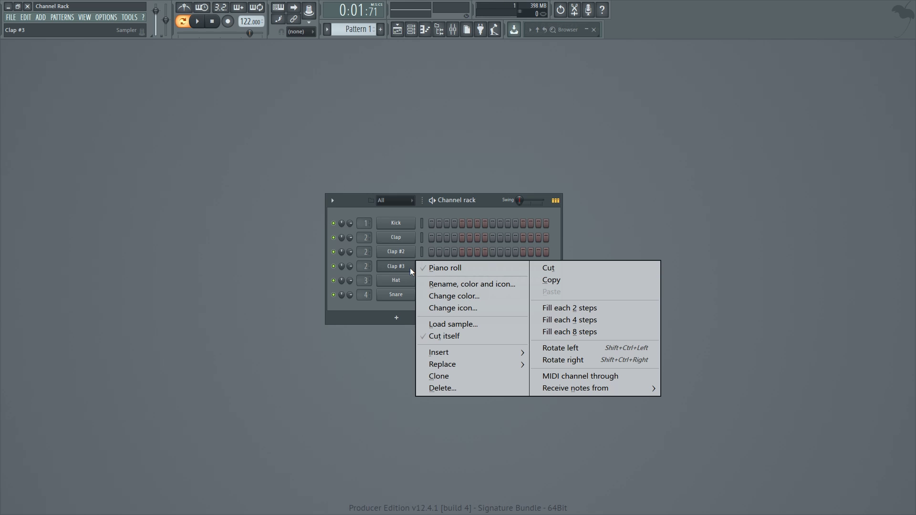
pyautogui.click(479, 201)
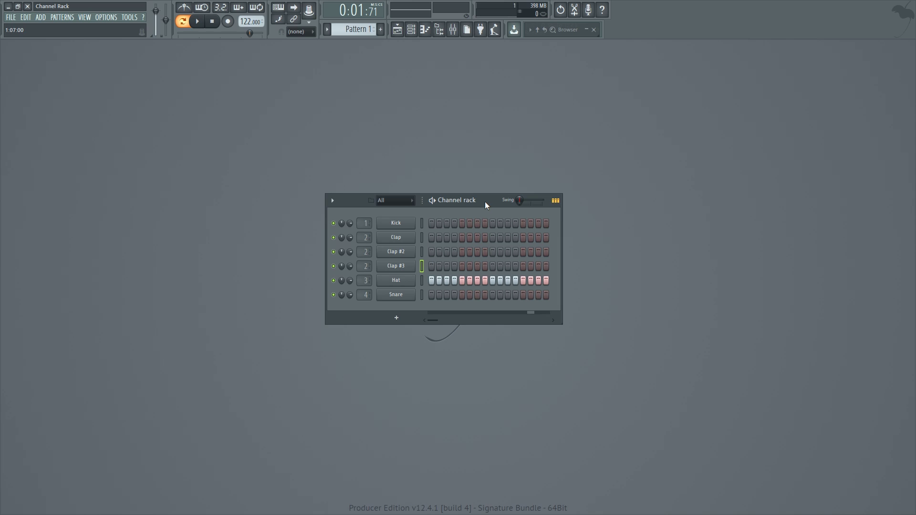
pyautogui.hotkey('alt', 'c')
pyautogui.hotkey('alt', 'c')
pyautogui.hotkey('alt', 'c')
pyautogui.hotkey('alt', 'c')
pyautogui.hotkey('alt', 'c')
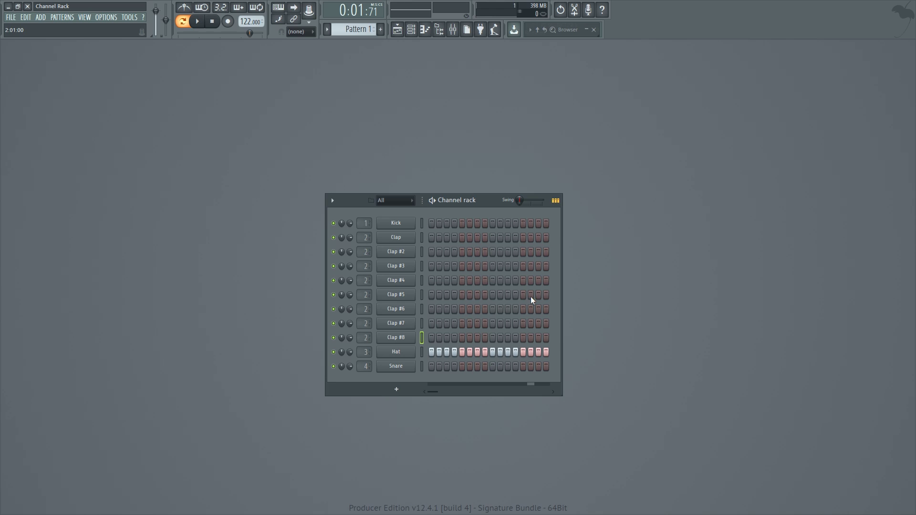
# Step: Select the cloned channels Clap #2 through Clap #8 and delete them
pyautogui.rightClick(407, 337)
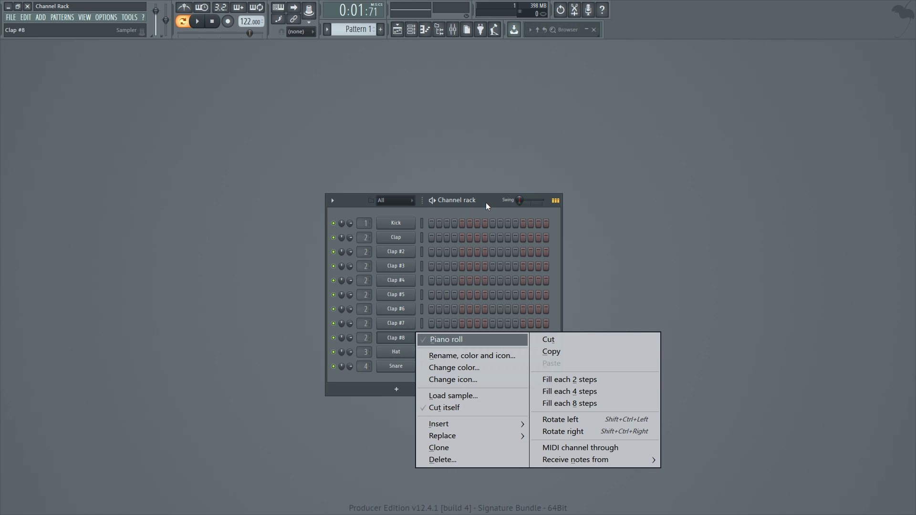
pyautogui.click(422, 338)
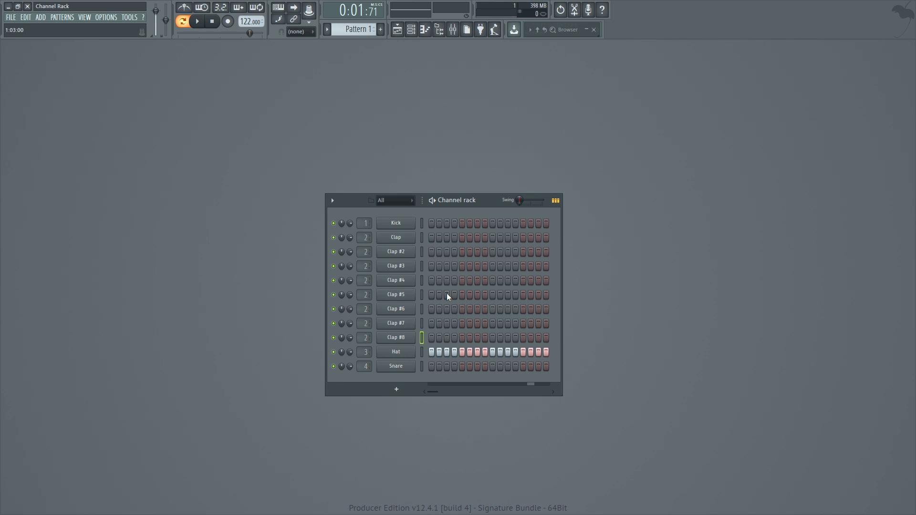
pyautogui.click(423, 338)
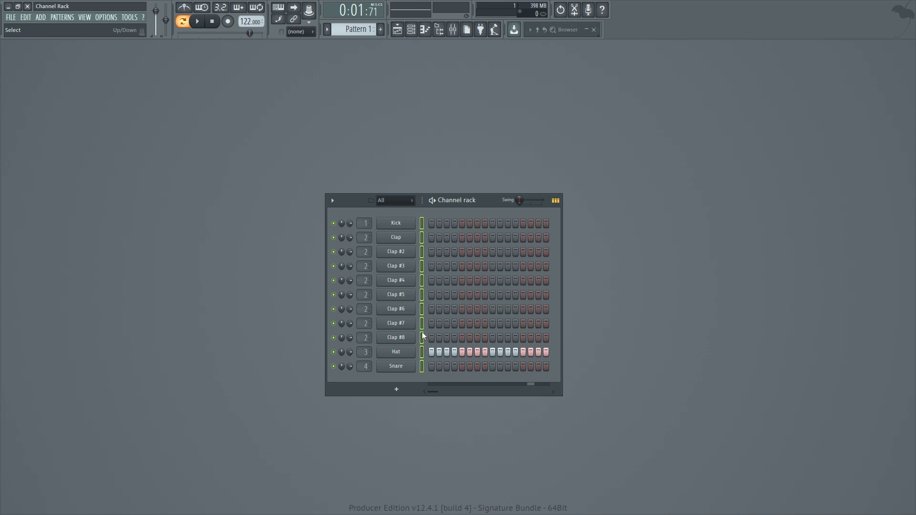
pyautogui.click(421, 321)
pyautogui.moveTo(418, 251); pyautogui.dragTo(420, 267)
pyautogui.hotkey('alt', 'Delete')
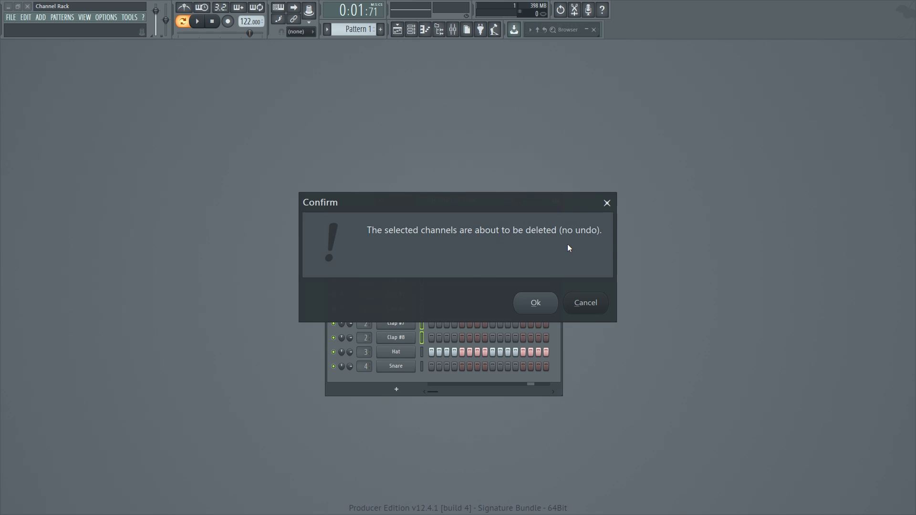
pyautogui.click(535, 306)
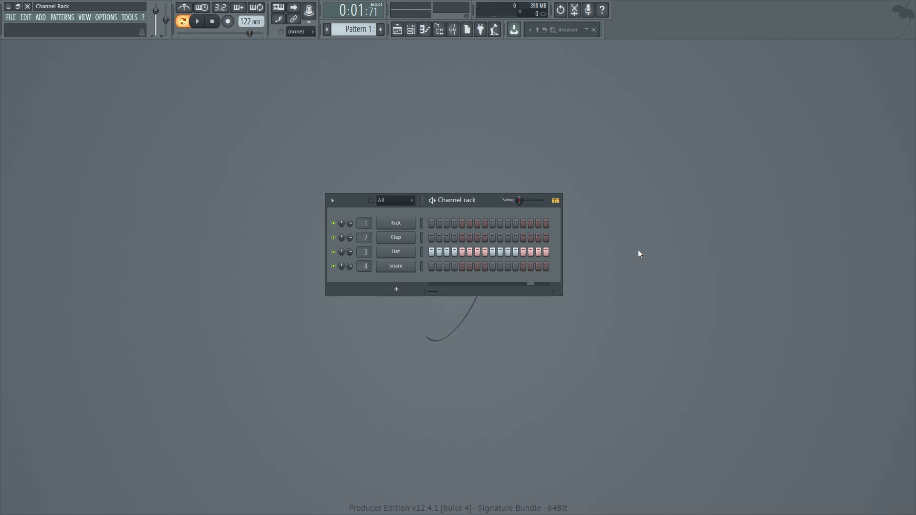
# Step: Move the Clap channel down to the end of the rack and return it to the position below Kick
pyautogui.click(422, 238)
pyautogui.hotkey('alt', 'Down')
pyautogui.hotkey('alt', 'Up')
pyautogui.hotkey('alt', 'Down')
pyautogui.hotkey('alt', 'Down')
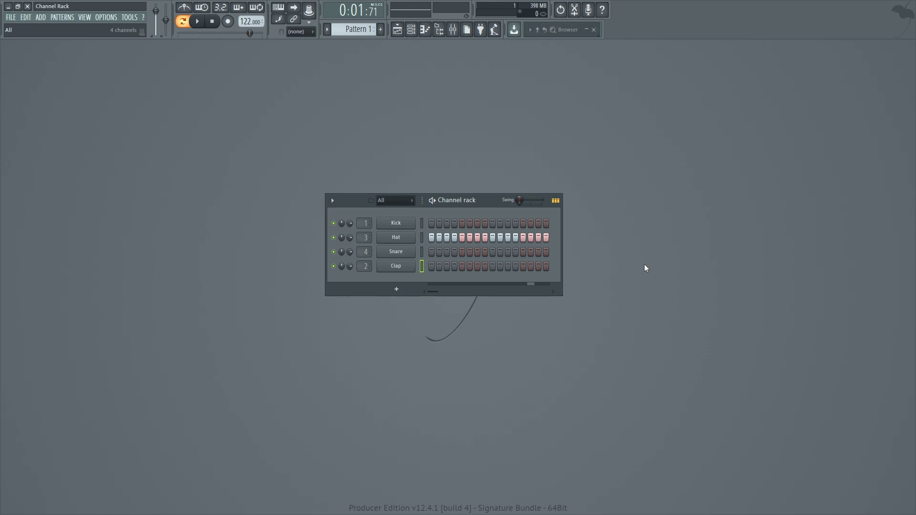
pyautogui.hotkey('alt', 'Up')
pyautogui.hotkey('alt', 'Up')
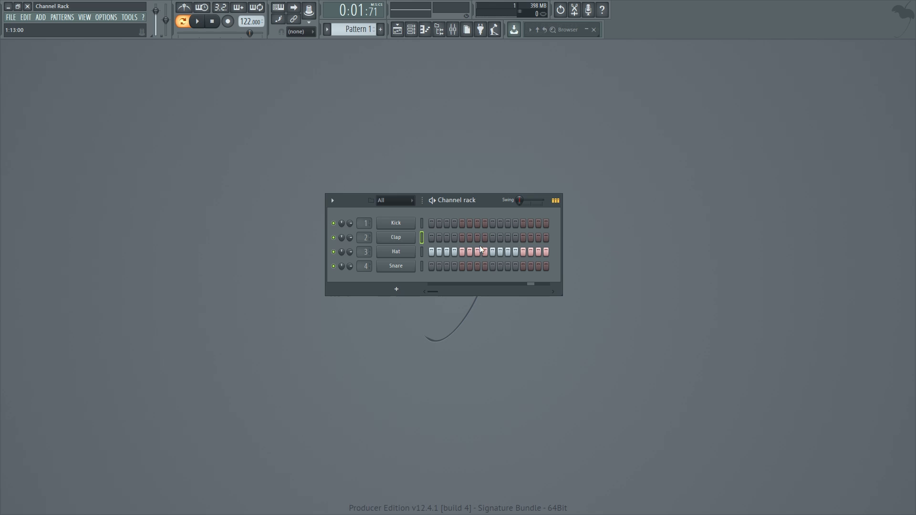
# Step: Add a note on step 13 of the Clap channel and shift the channel's steps back and forth
pyautogui.click(523, 238)
pyautogui.hotkey('ctrl', 'a')
pyautogui.click(425, 238)
pyautogui.hotkey('ctrl', 'shift', 'Left')
pyautogui.hotkey('ctrl', 'shift', 'Right')
pyautogui.hotkey('ctrl', 'shift', 'Left')
pyautogui.hotkey('ctrl', 'shift', 'Left')
pyautogui.hotkey('ctrl', 'shift', 'Left')
pyautogui.hotkey('ctrl', 'shift', 'Left')
pyautogui.hotkey('ctrl', 'shift', 'Right')
pyautogui.hotkey('ctrl', 'shift', 'Right')
pyautogui.hotkey('ctrl', 'shift', 'Right')
pyautogui.hotkey('ctrl', 'shift', 'Right')
pyautogui.hotkey('ctrl', 'shift', 'Left')
pyautogui.hotkey('ctrl', 'shift', 'Right')
pyautogui.hotkey('ctrl', 'shift', 'Left')
pyautogui.hotkey('ctrl', 'shift', 'Right')
# Step: Zip the selected Clap channel and expand it again
pyautogui.hotkey('alt', 'z')
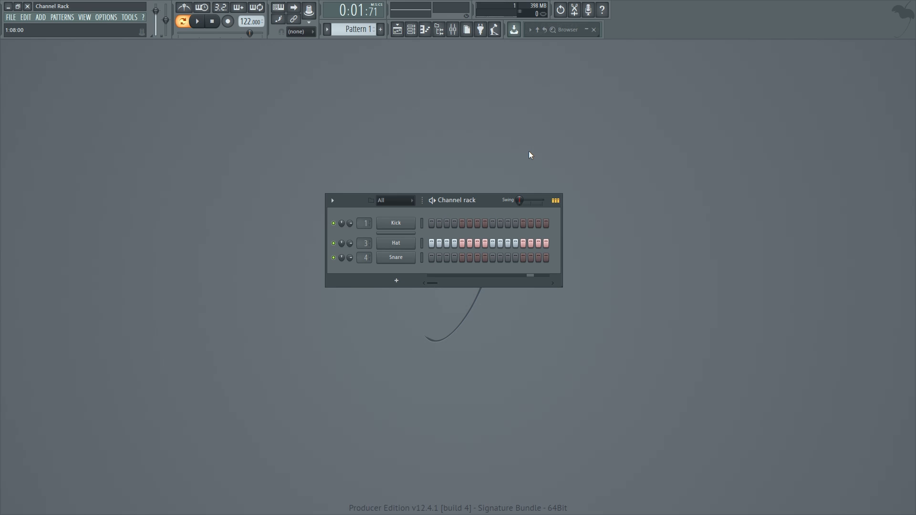
pyautogui.click(399, 233)
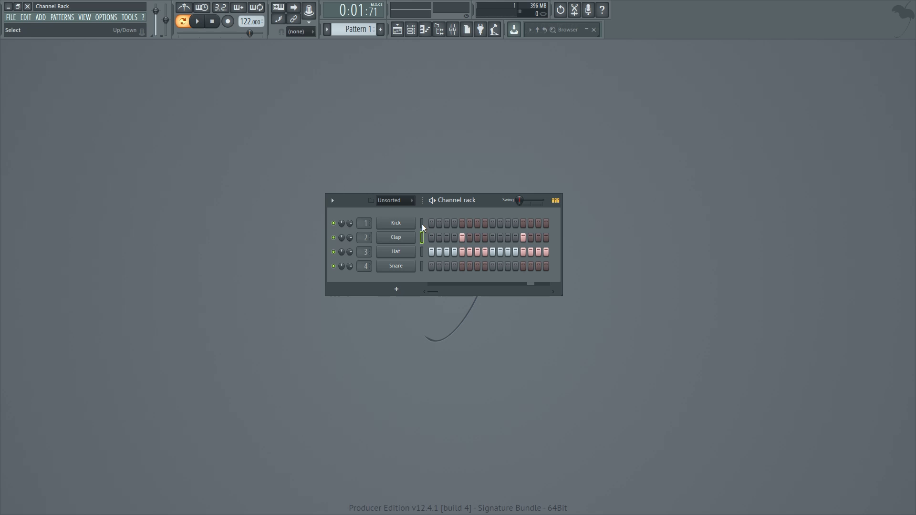
# Step: Group the selected Clap, Hat and Snare channels into a filter group named Percussion
pyautogui.click(402, 200)
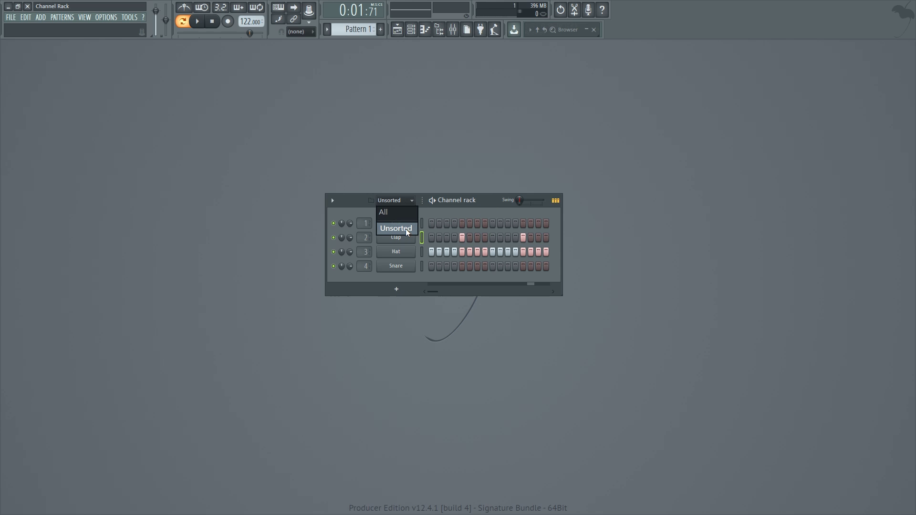
pyautogui.click(487, 200)
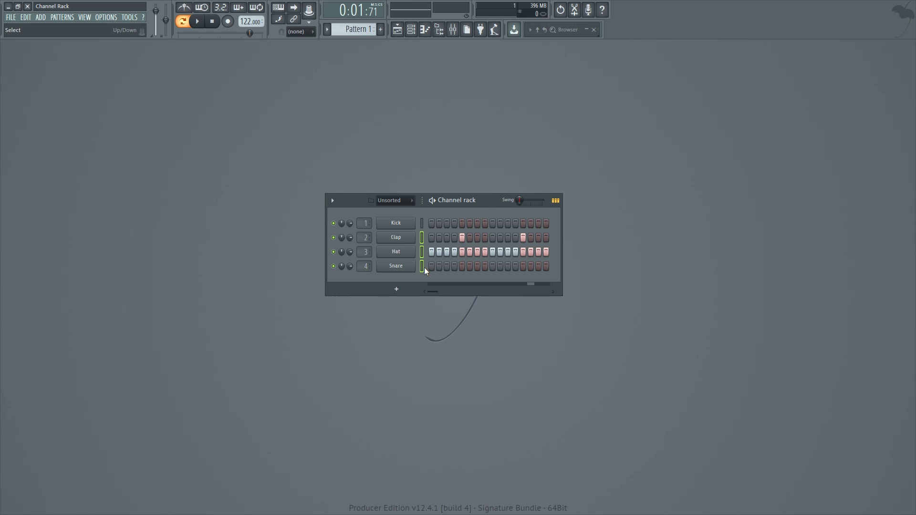
pyautogui.click(333, 201)
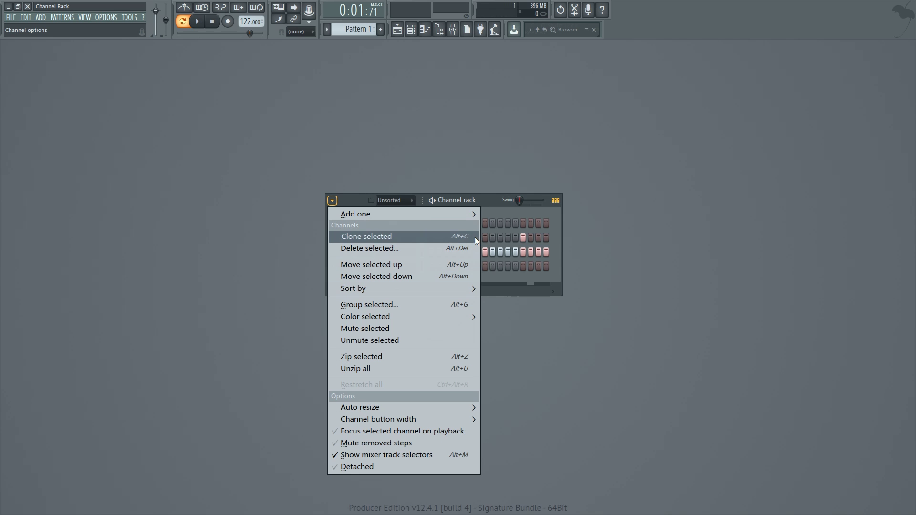
pyautogui.click(486, 200)
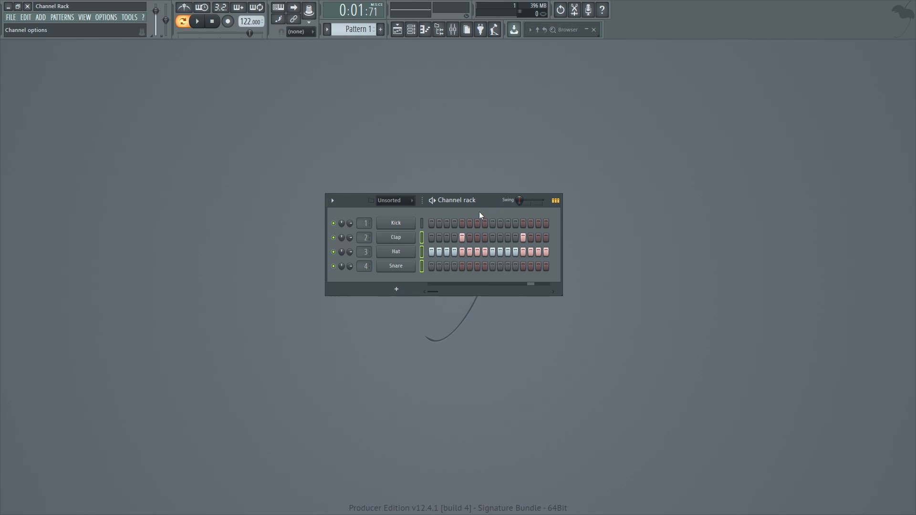
pyautogui.write('Percussion')
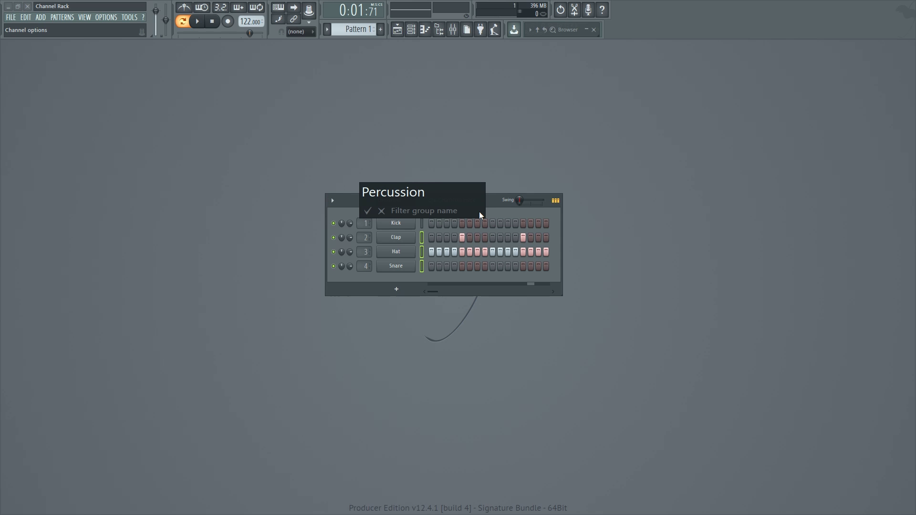
pyautogui.press('Return')
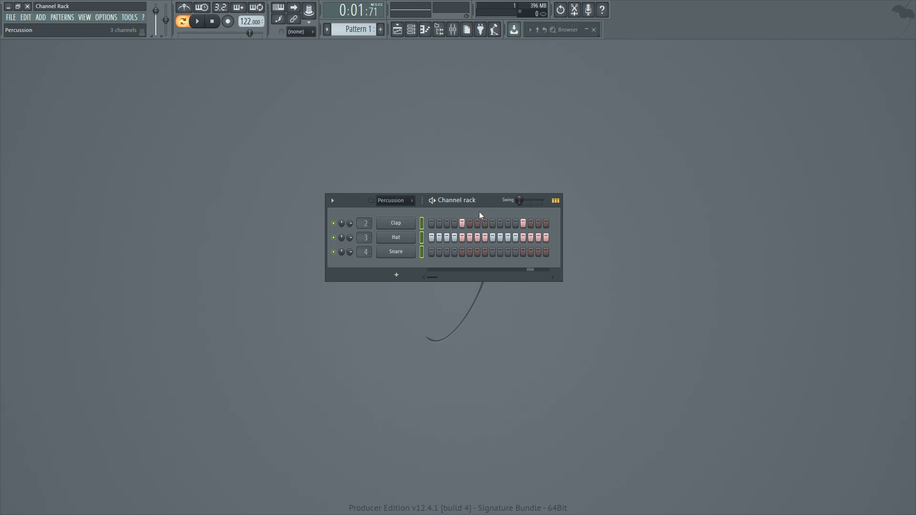
# Step: Switch the channel display filter to Unsorted, back to Percussion, and to All to view each set of channels
pyautogui.click(402, 201)
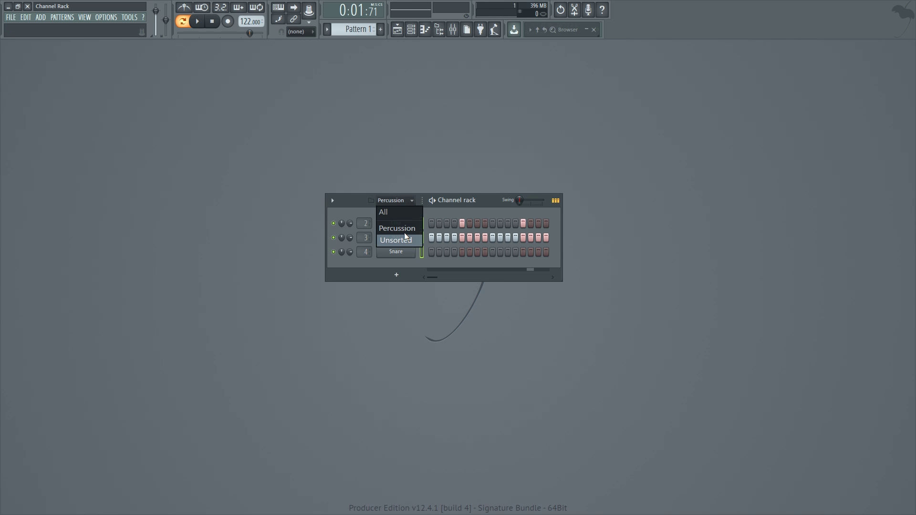
pyautogui.click(400, 240)
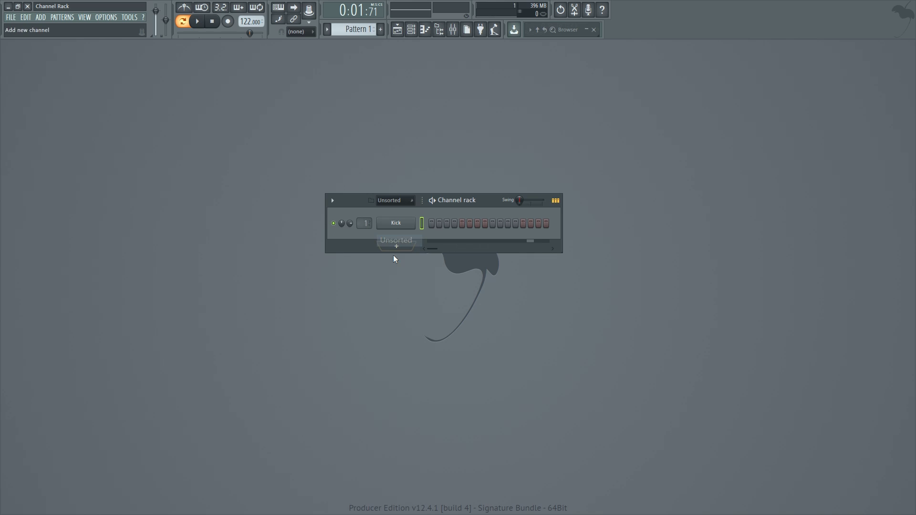
pyautogui.click(403, 203)
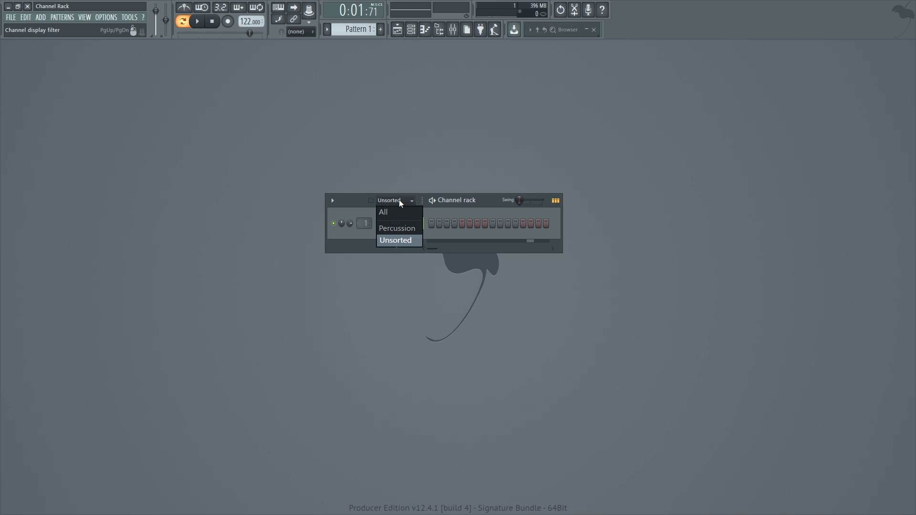
pyautogui.click(404, 227)
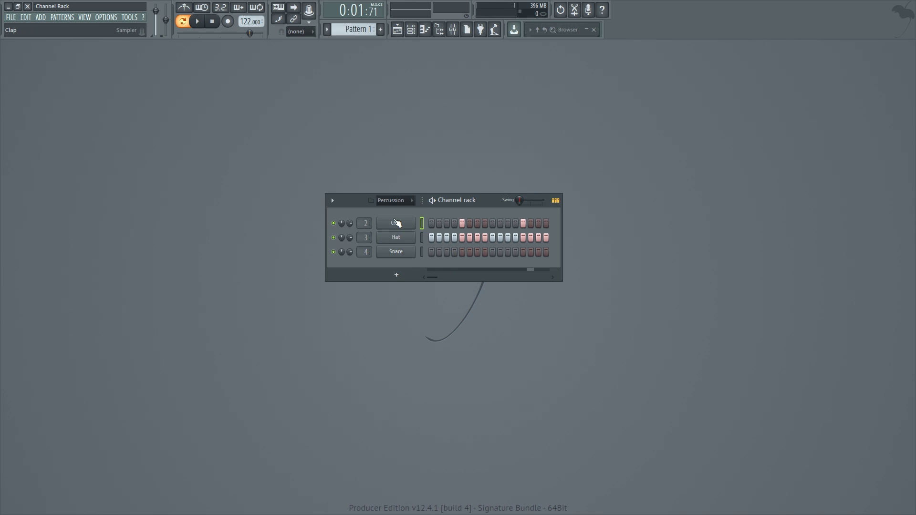
pyautogui.click(402, 201)
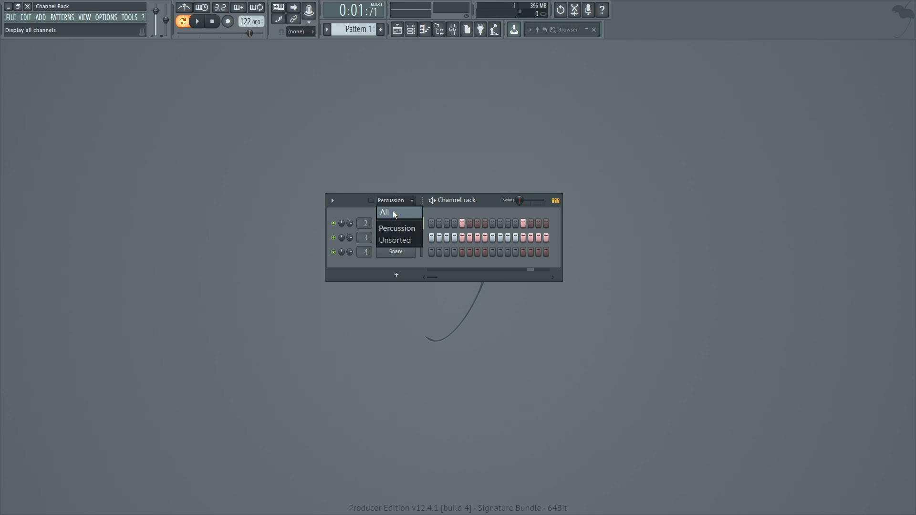
pyautogui.click(394, 213)
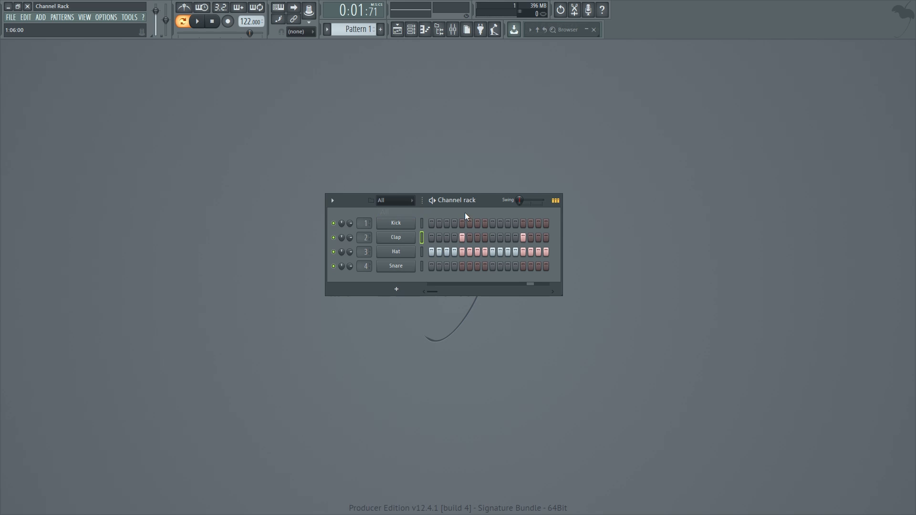
# Step: Filter the rack to the Percussion group and view the options for adding, deleting and renaming filter groups
pyautogui.click(401, 203)
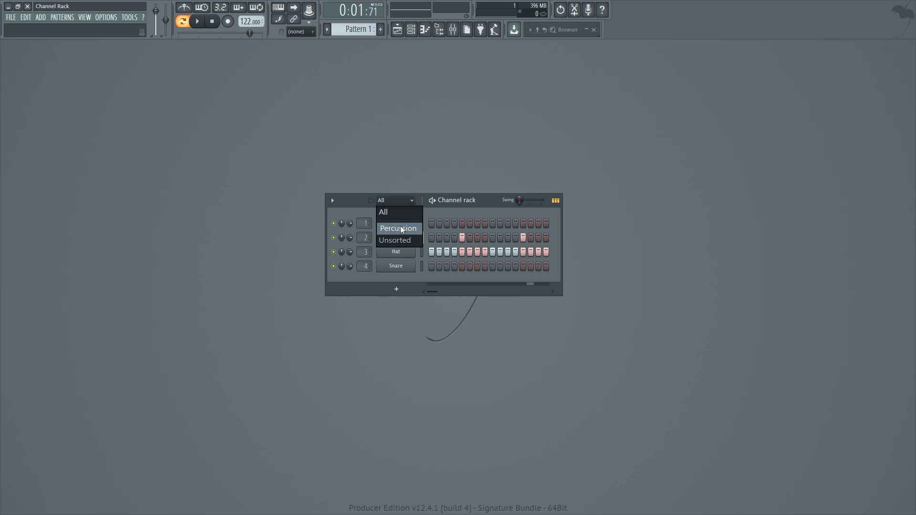
pyautogui.click(400, 226)
pyautogui.rightClick(395, 200)
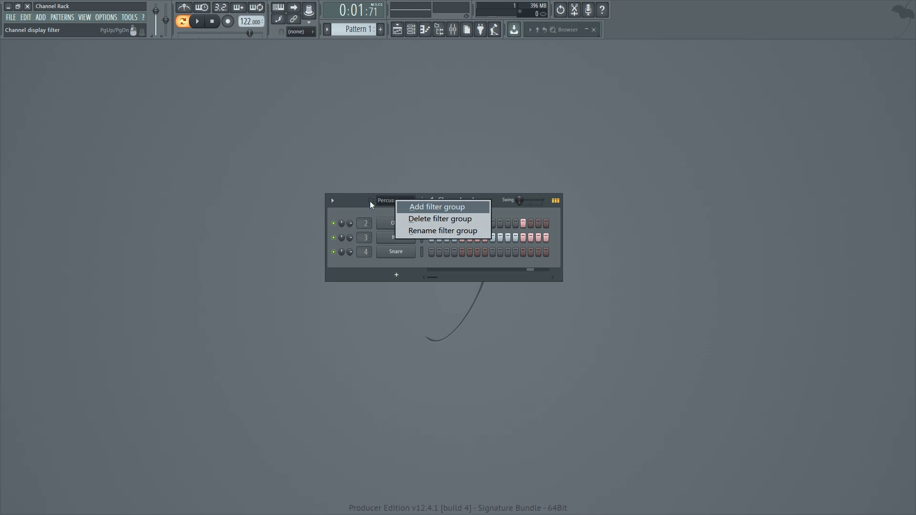
pyautogui.click(356, 199)
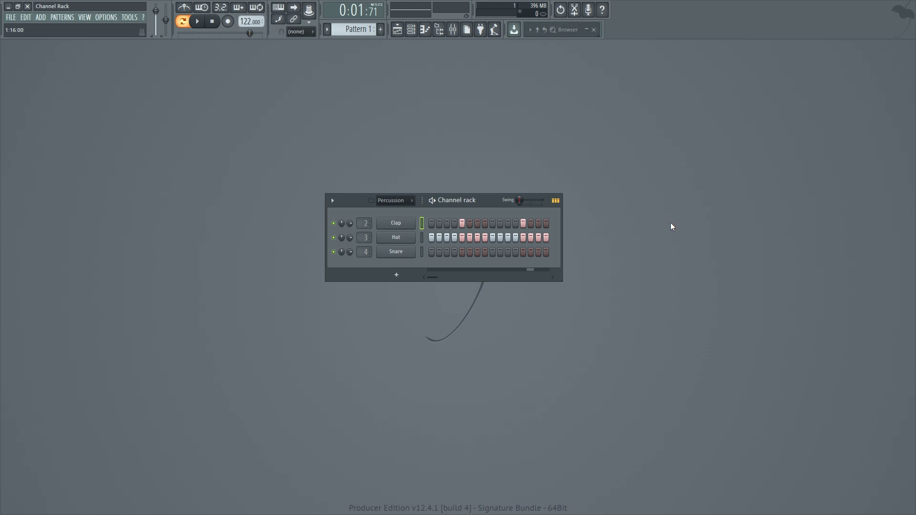
# Step: Display all channels and color the selected Kick through Snare channels with a blue-to-red gradient, leaving only Kick selected
pyautogui.click(405, 204)
pyautogui.click(404, 213)
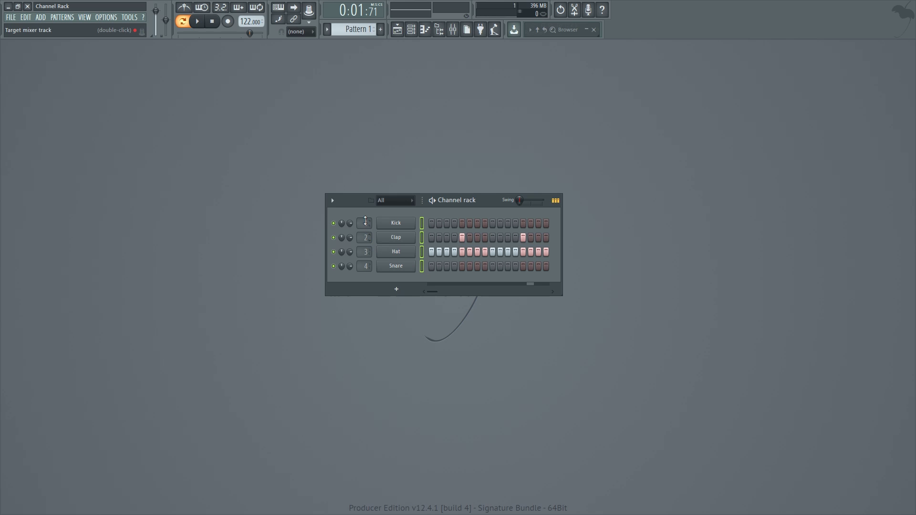
pyautogui.click(333, 202)
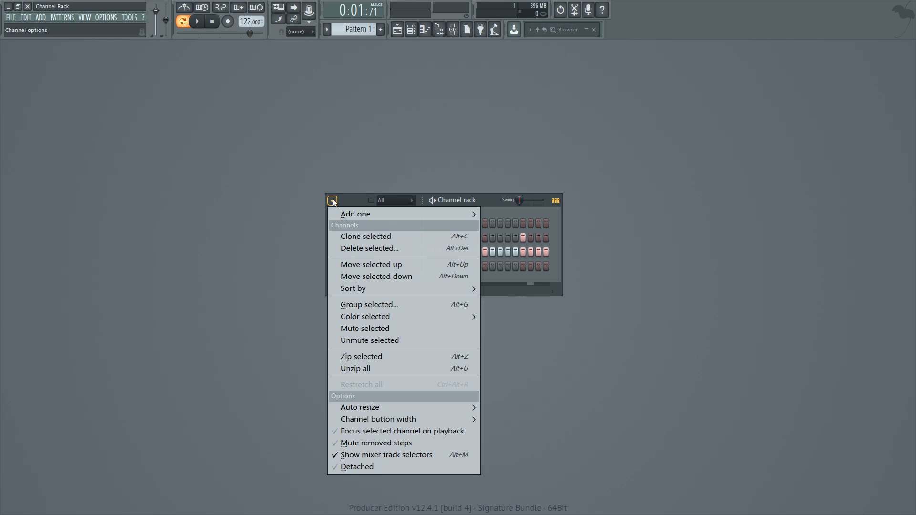
pyautogui.moveTo(394, 316)
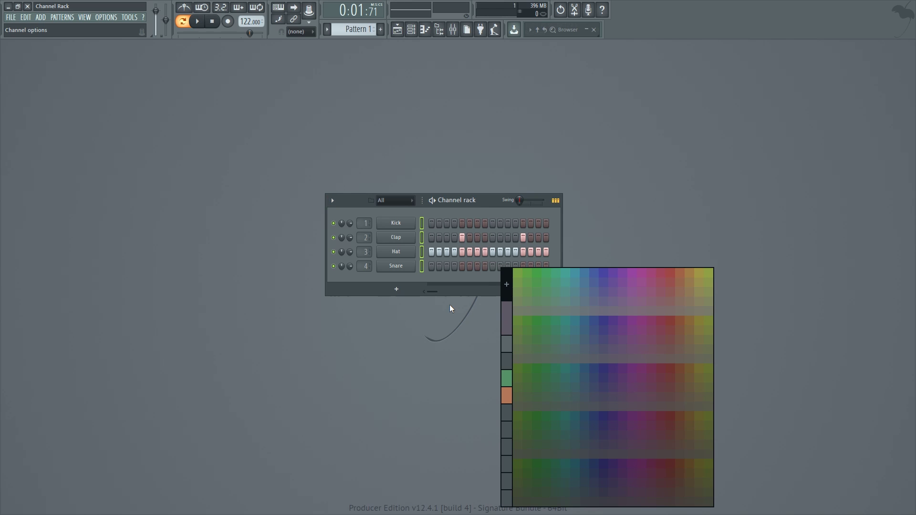
pyautogui.click(604, 273)
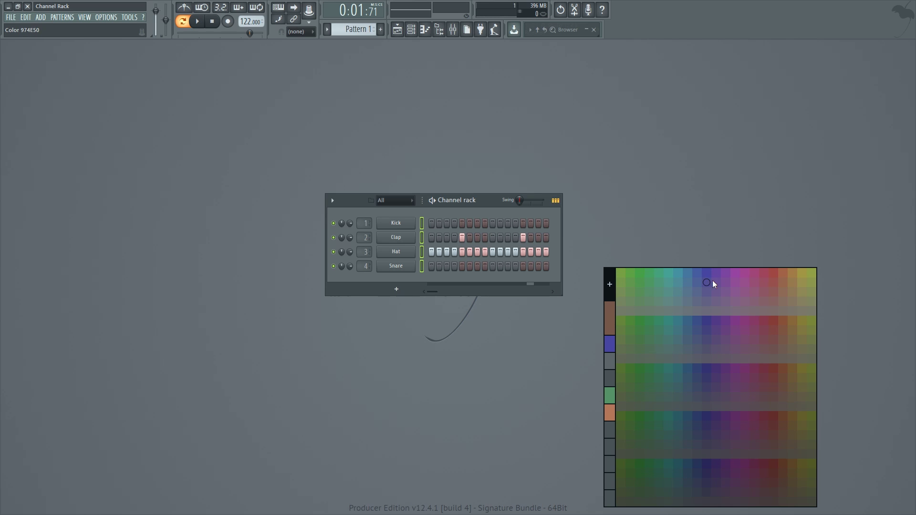
pyautogui.click(775, 273)
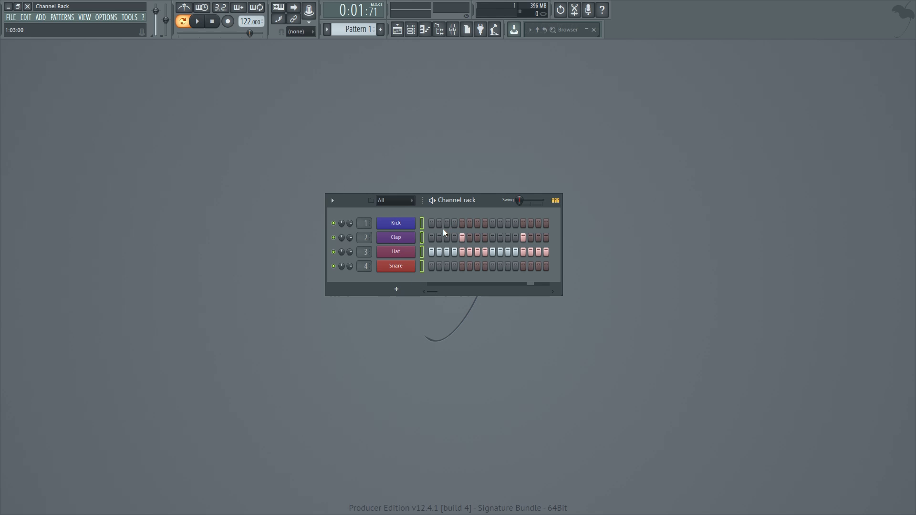
pyautogui.click(423, 223)
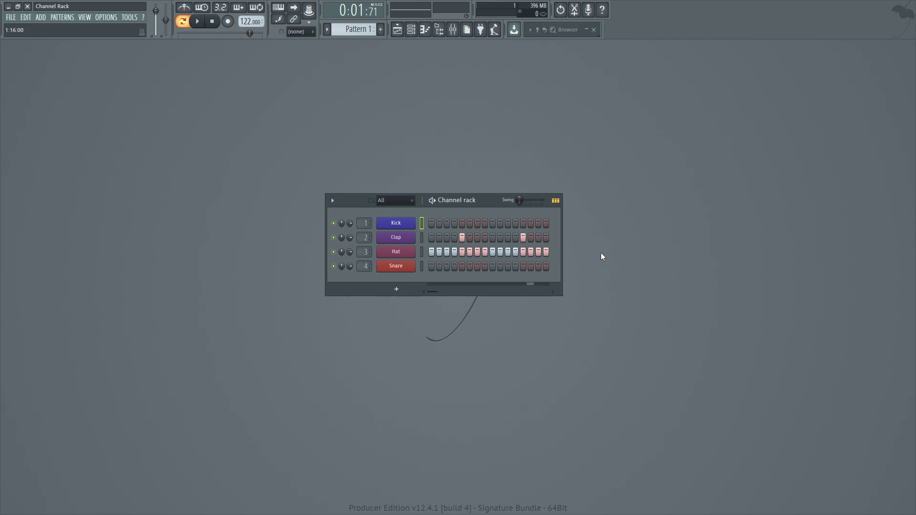